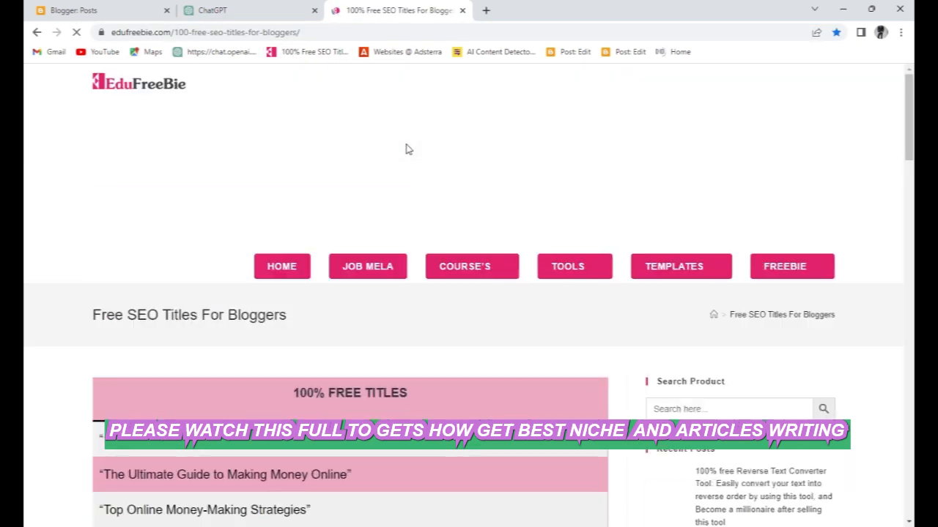
# - Copy the title “Dropshipping: Build an E-commerce Empire Online” from the list of free SEO titles
pyautogui.scroll(-8, 532, 263)
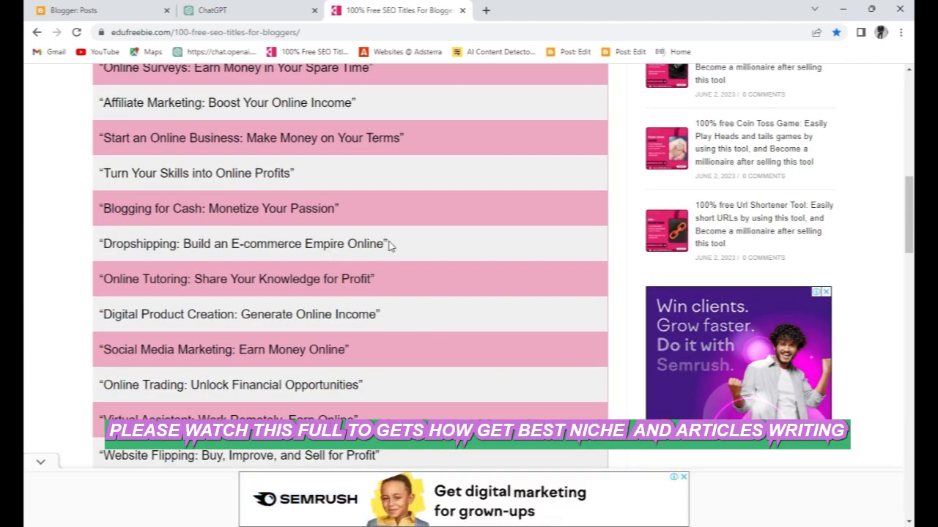
pyautogui.moveTo(387, 243); pyautogui.dragTo(100, 245)
pyautogui.hotkey('ctrl', 'c')
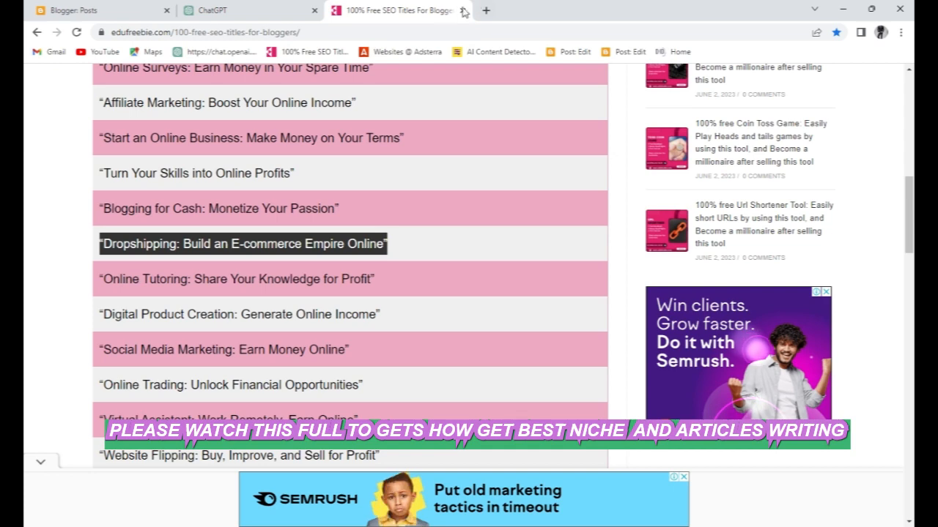
# - In ChatGPT, submit the prompt: write a article on “Dropshipping: Build an E-commerce Empire Online” with british english
pyautogui.click(252, 9)
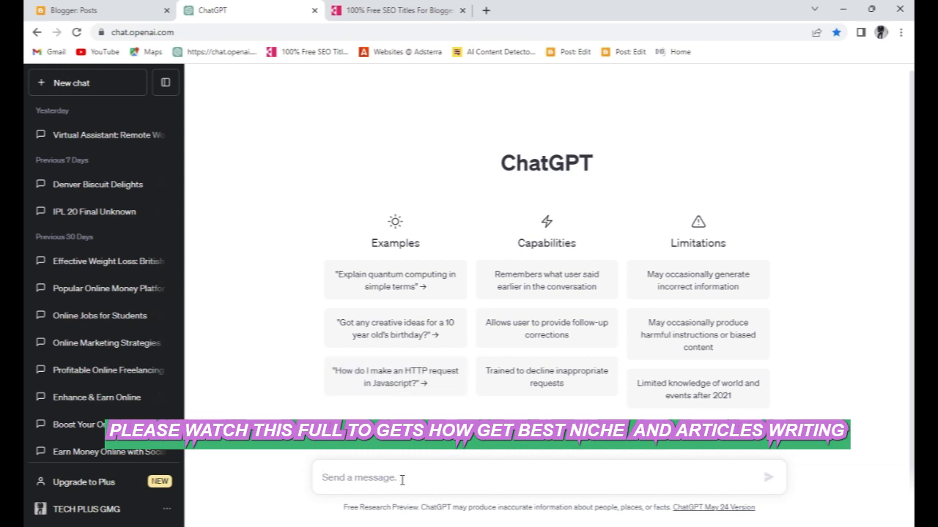
pyautogui.write('write a article')
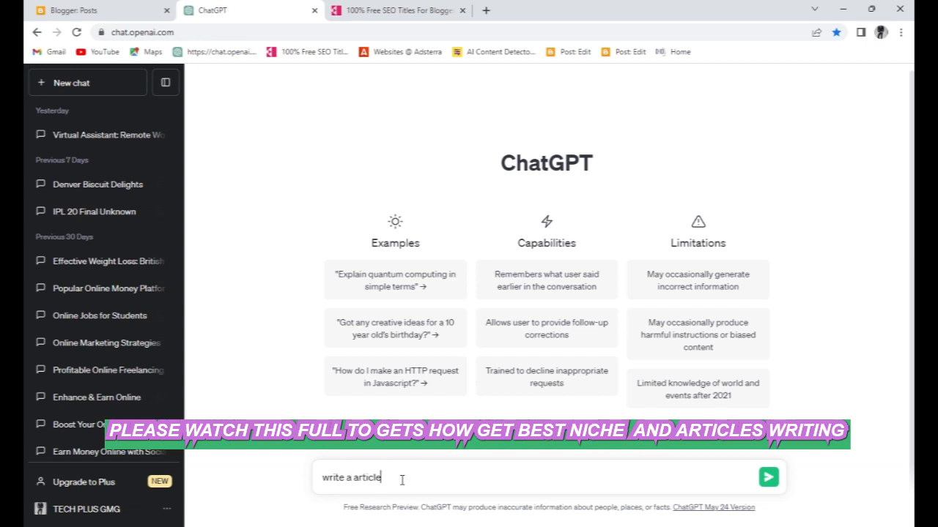
pyautogui.write('on')
pyautogui.hotkey('ctrl', 'v')
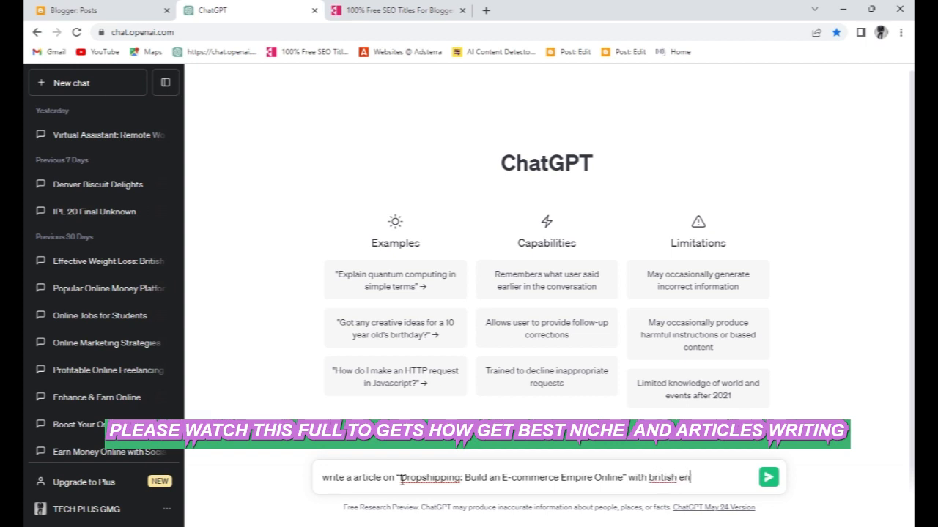
pyautogui.write('ish')
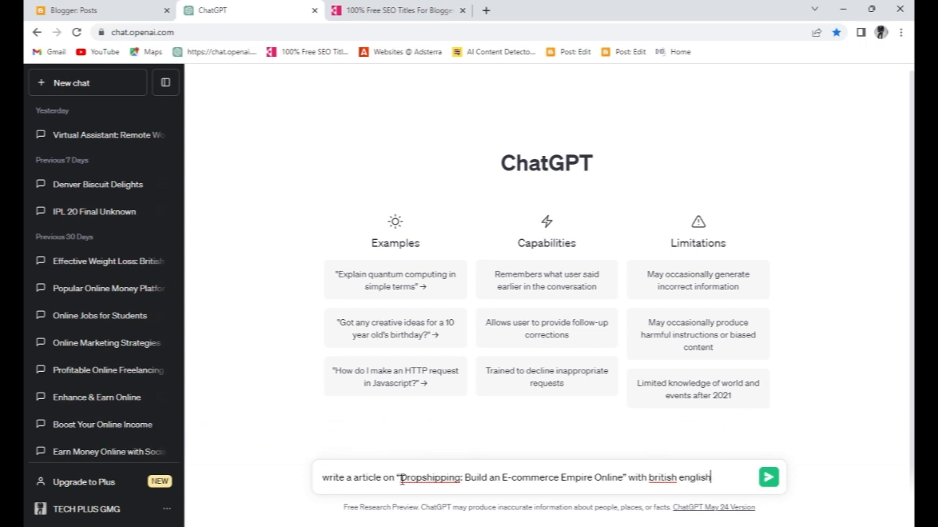
pyautogui.click(768, 477)
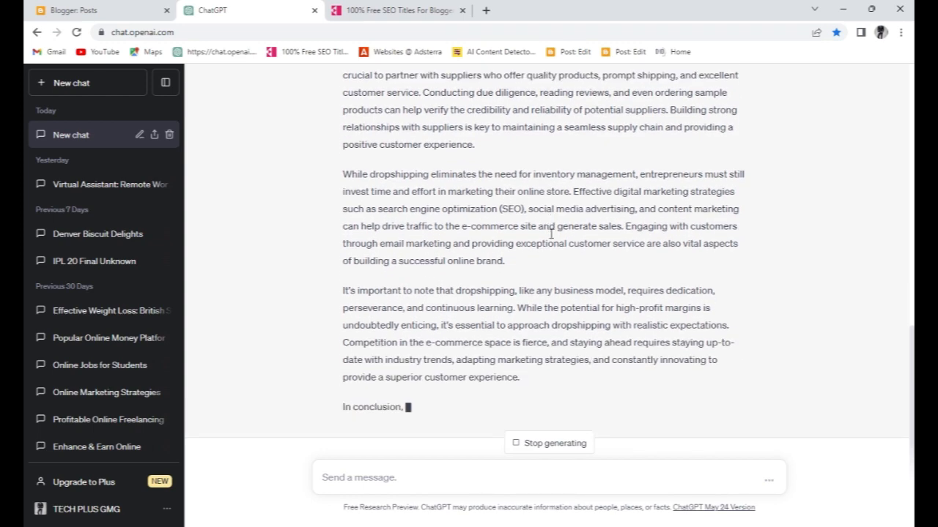
# - Read through the generated dropshipping article from its heading to the conclusion
pyautogui.scroll(3, 551, 246)
pyautogui.scroll(10, 550, 246)
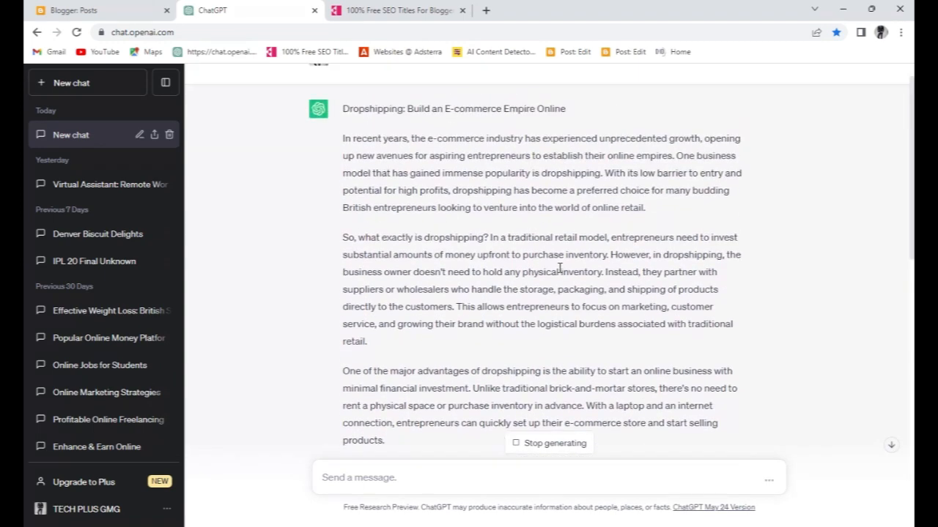
pyautogui.scroll(-10, 445, 157)
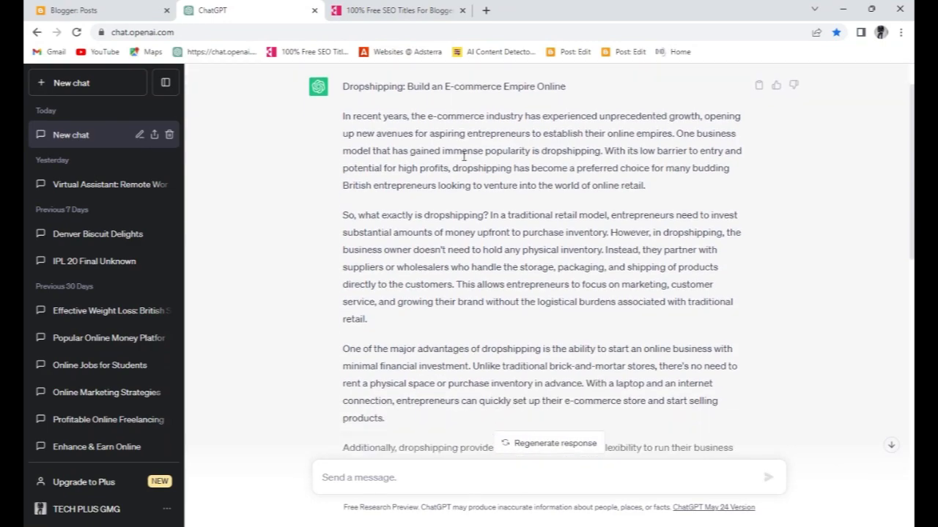
pyautogui.scroll(-1, 461, 157)
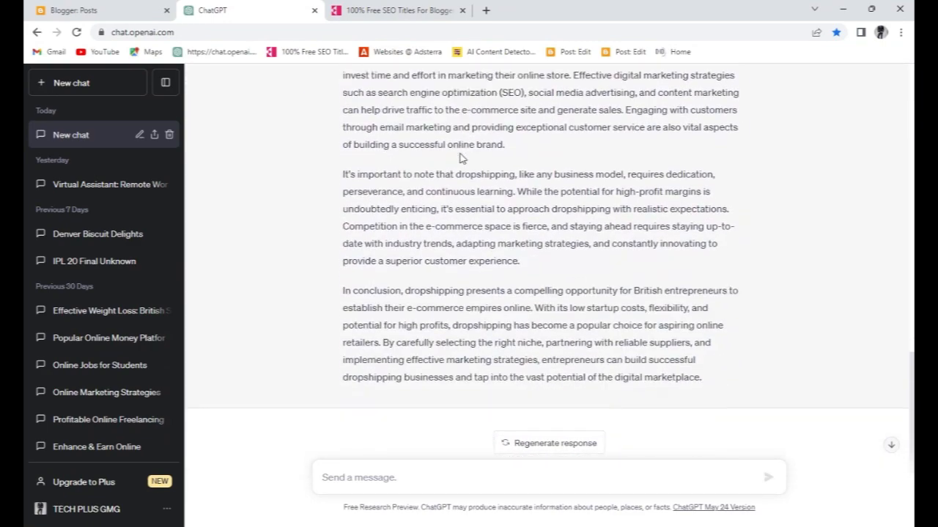
pyautogui.scroll(8, 546, 231)
pyautogui.scroll(2, 555, 238)
pyautogui.scroll(-10, 554, 238)
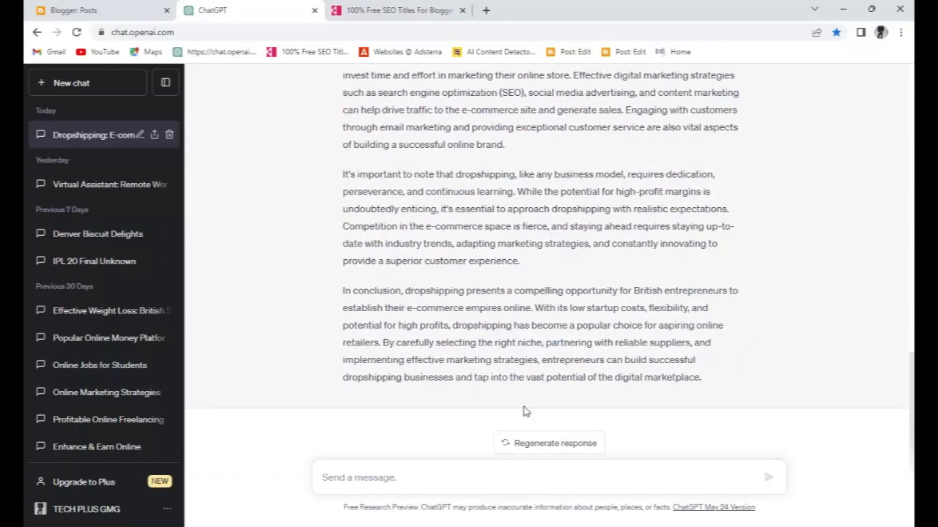
# - Send the follow-up prompt "add some step to relate article"
pyautogui.click(392, 484)
pyautogui.write('add some step to relate article')
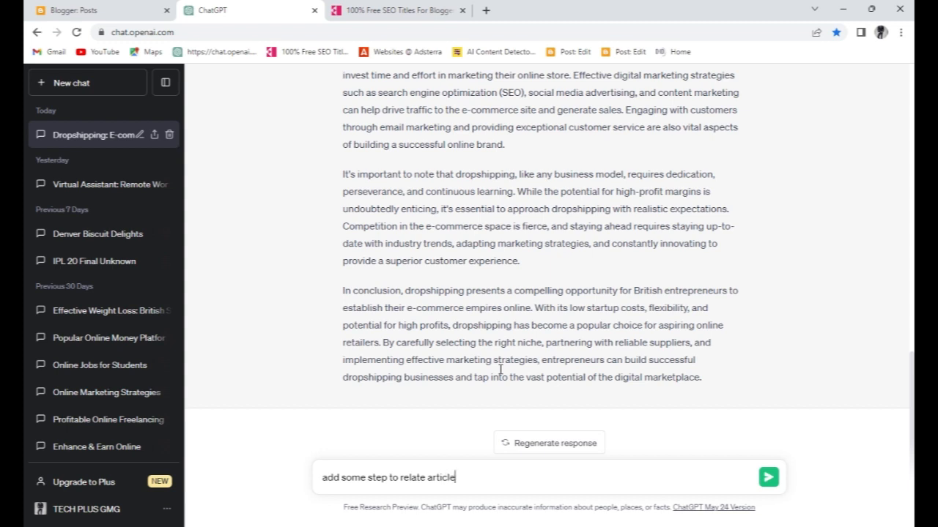
pyautogui.press('Return')
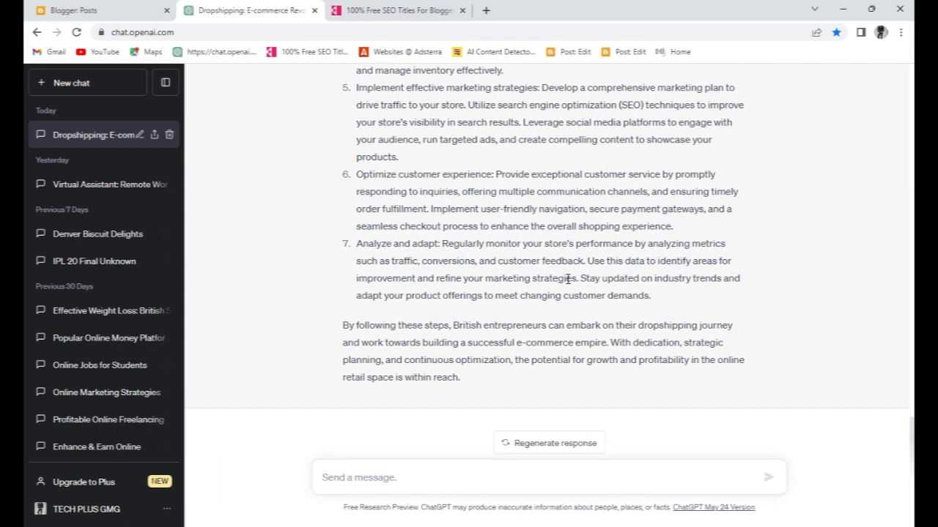
# - Copy the seven numbered steps with their closing paragraph and paste them into a new Blogger post in Compose view
pyautogui.moveTo(464, 381); pyautogui.dragTo(348, 183)
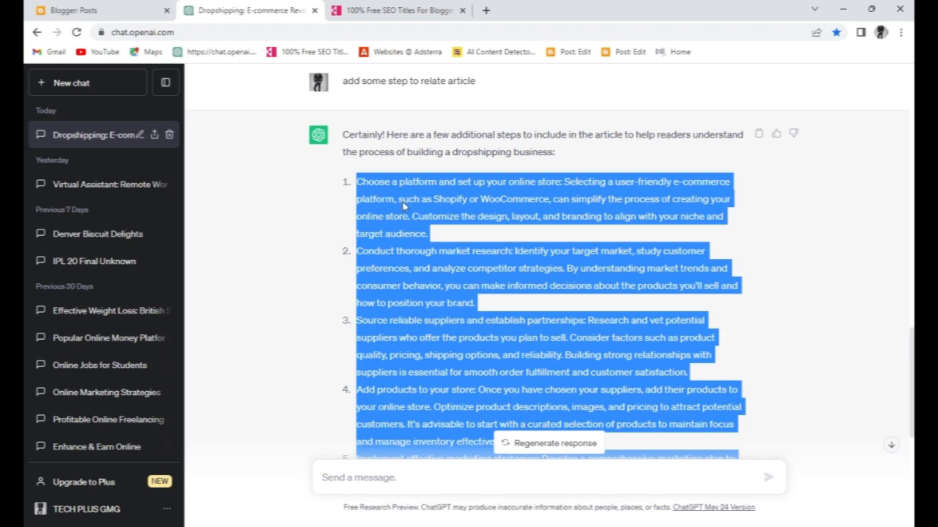
pyautogui.click(143, 10)
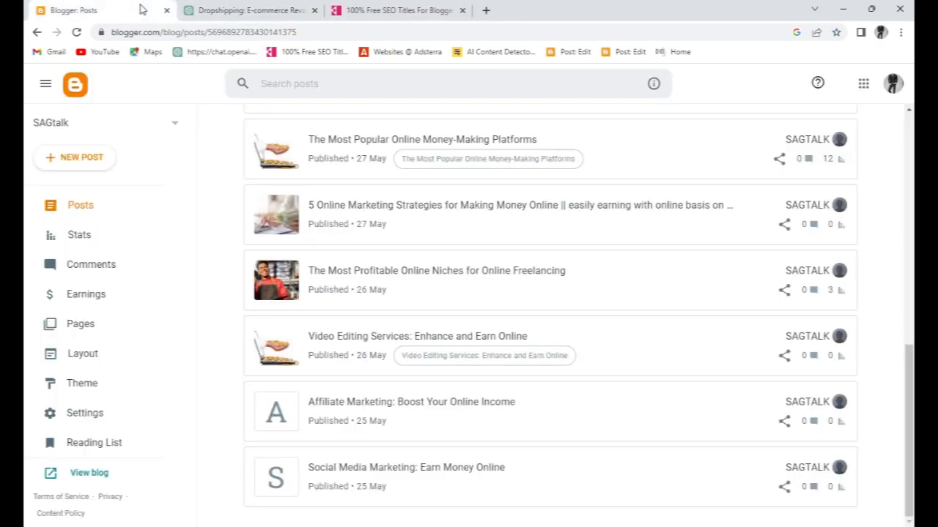
pyautogui.click(93, 160)
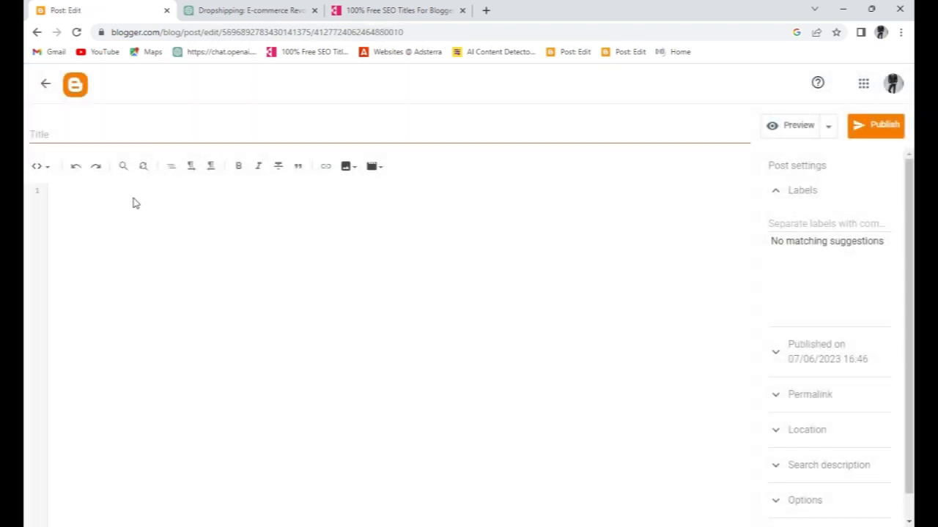
pyautogui.click(41, 166)
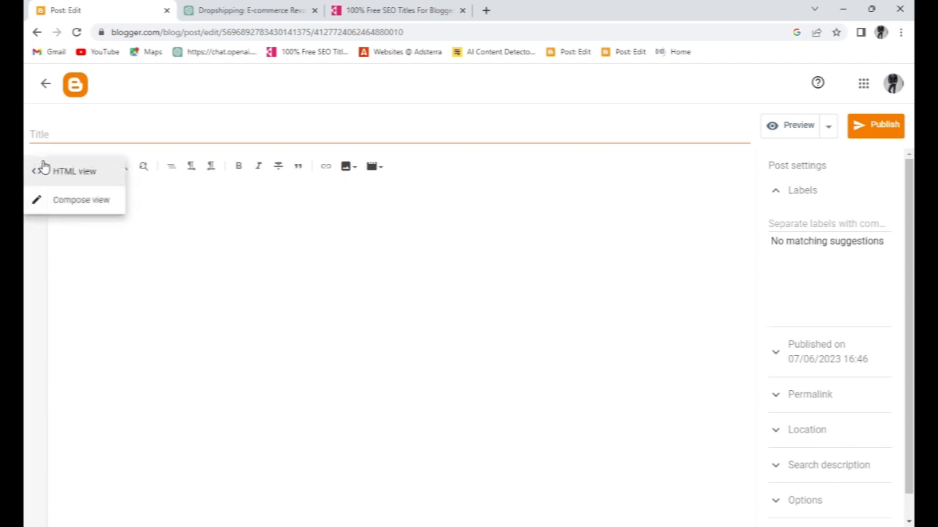
pyautogui.click(97, 204)
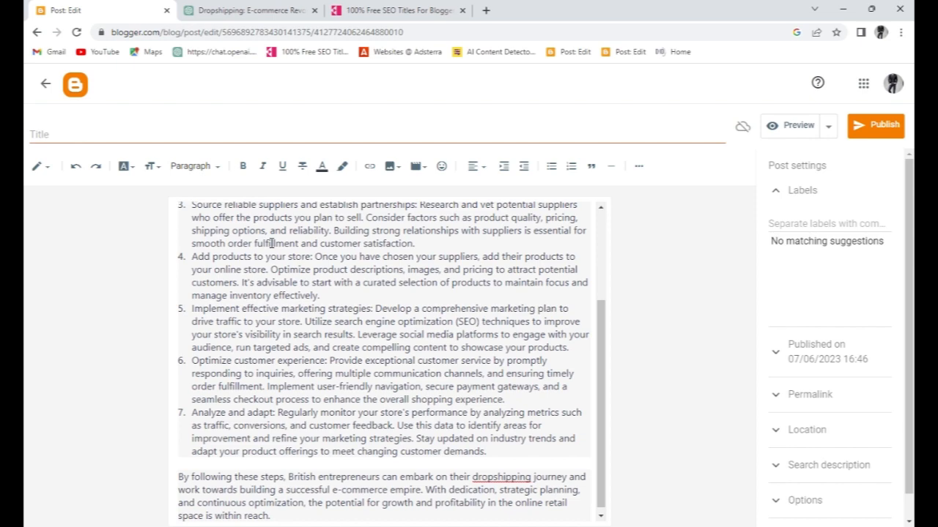
# - Clear the formatting of the entire post body
pyautogui.doubleClick(300, 245)
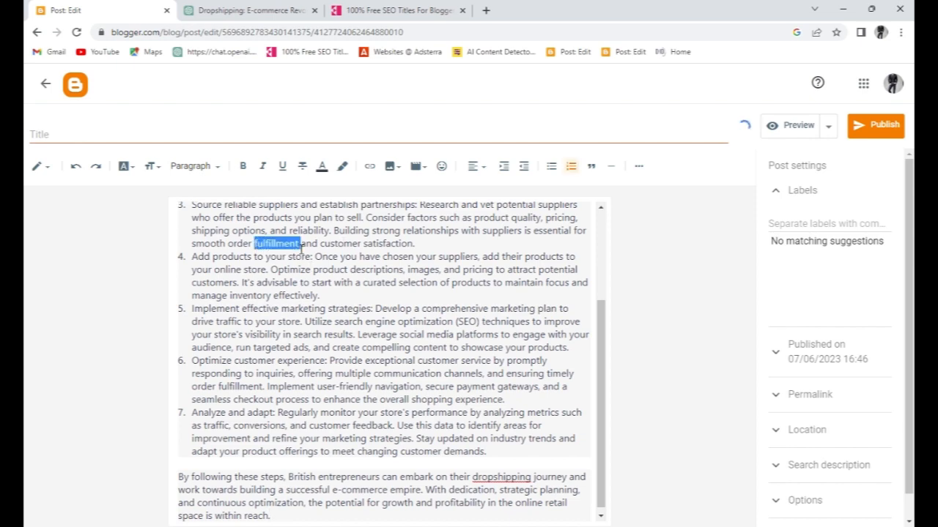
pyautogui.hotkey('ctrl', 'a')
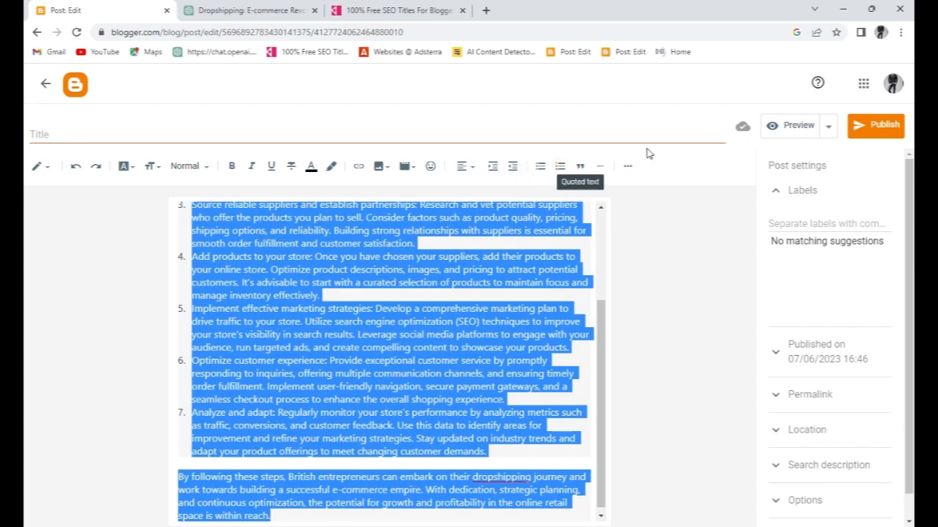
pyautogui.click(627, 165)
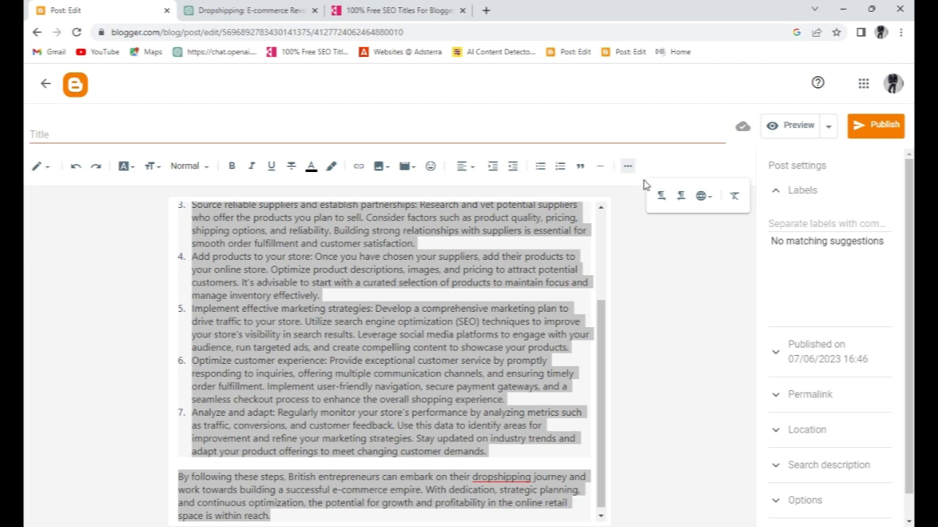
pyautogui.click(734, 196)
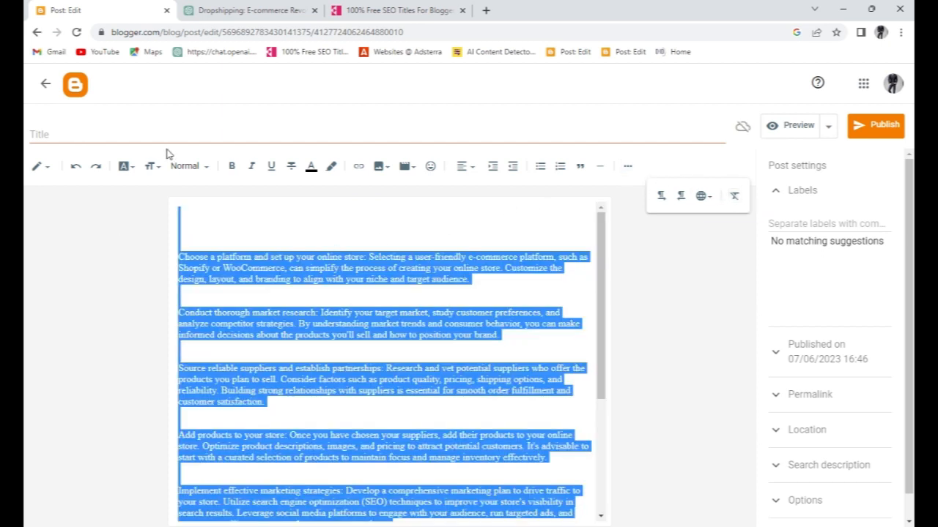
# - Set the text size of the whole post body to Medium
pyautogui.click(151, 167)
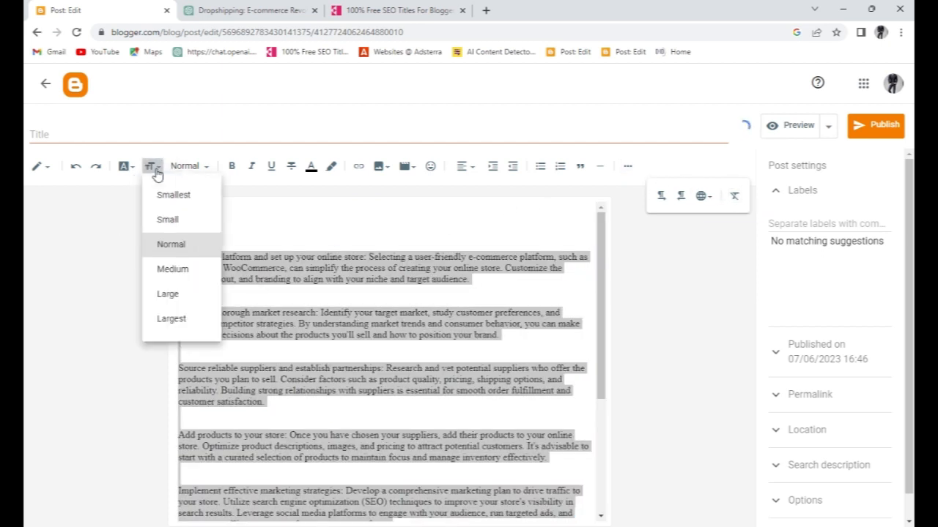
pyautogui.click(189, 269)
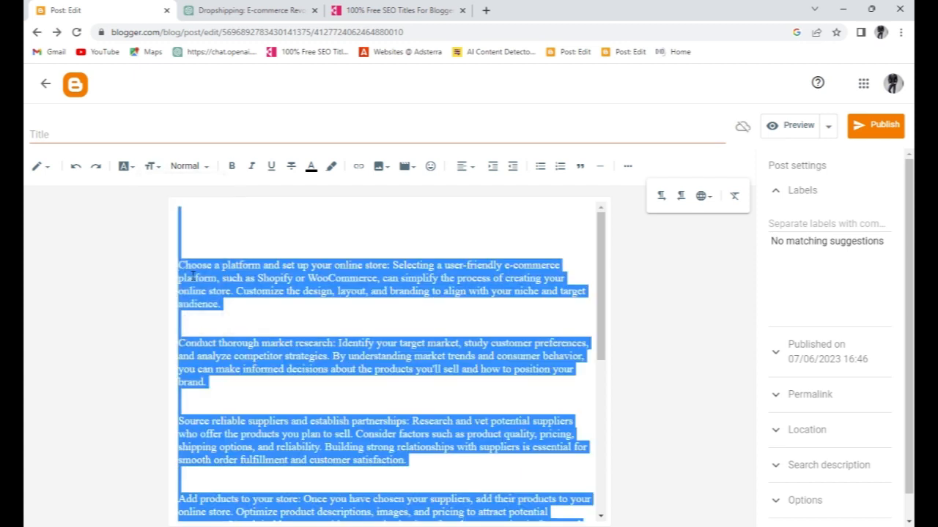
pyautogui.click(249, 237)
# - Copy "Build an E-commerce Empire Online" from the ChatGPT article heading and paste it as the Blogger post's title
pyautogui.click(51, 145)
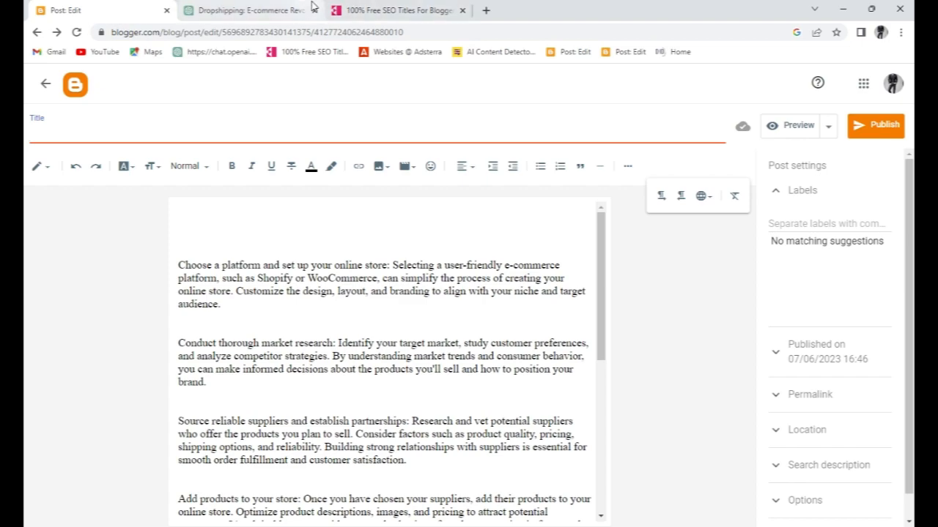
pyautogui.click(288, 9)
pyautogui.scroll(3, 494, 189)
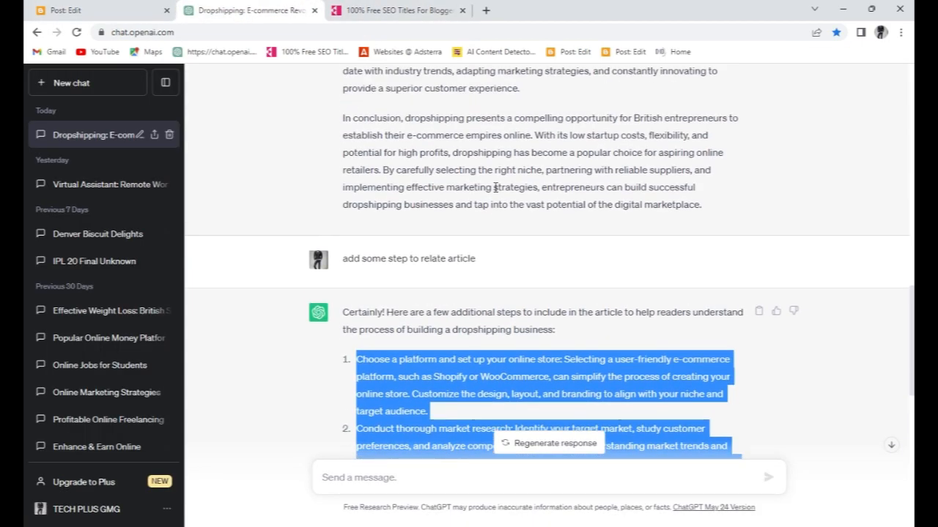
pyautogui.click(586, 340)
pyautogui.scroll(15, 484, 322)
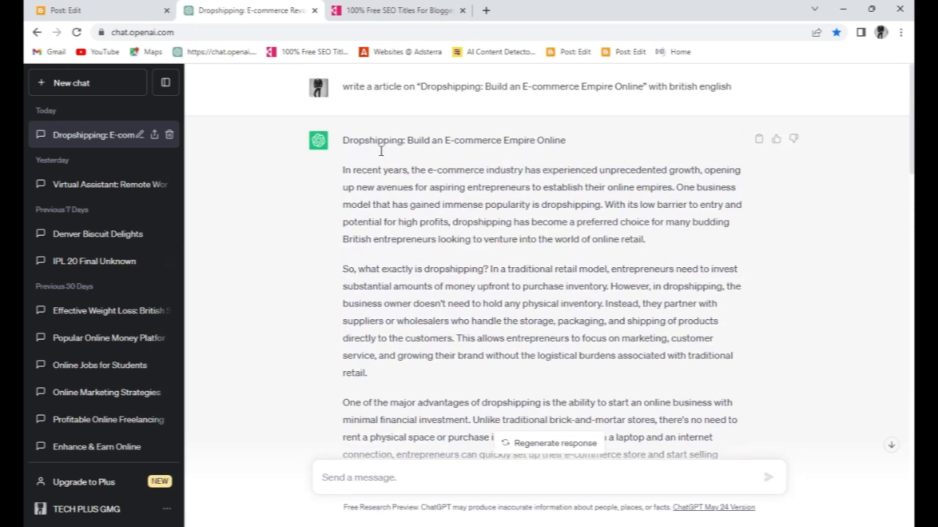
pyautogui.moveTo(413, 146); pyautogui.dragTo(584, 143)
pyautogui.hotkey('ctrl', 'c')
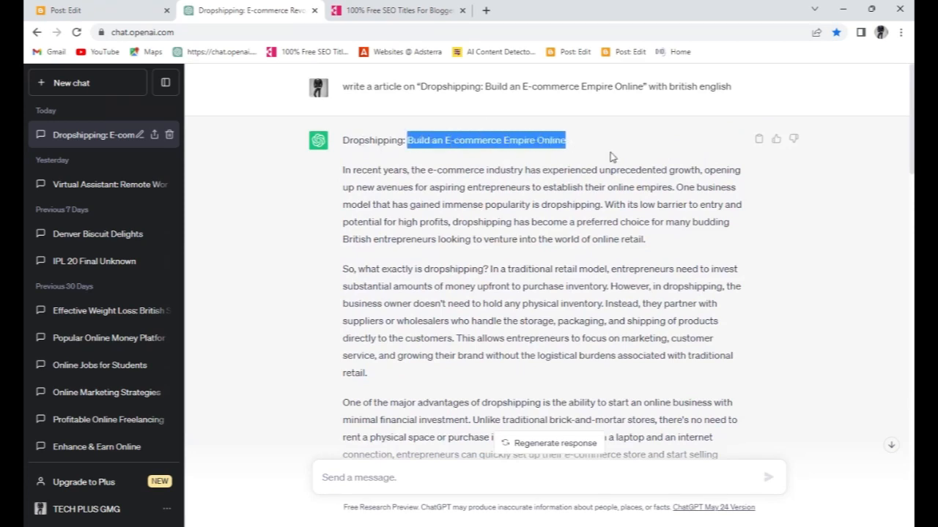
pyautogui.click(105, 10)
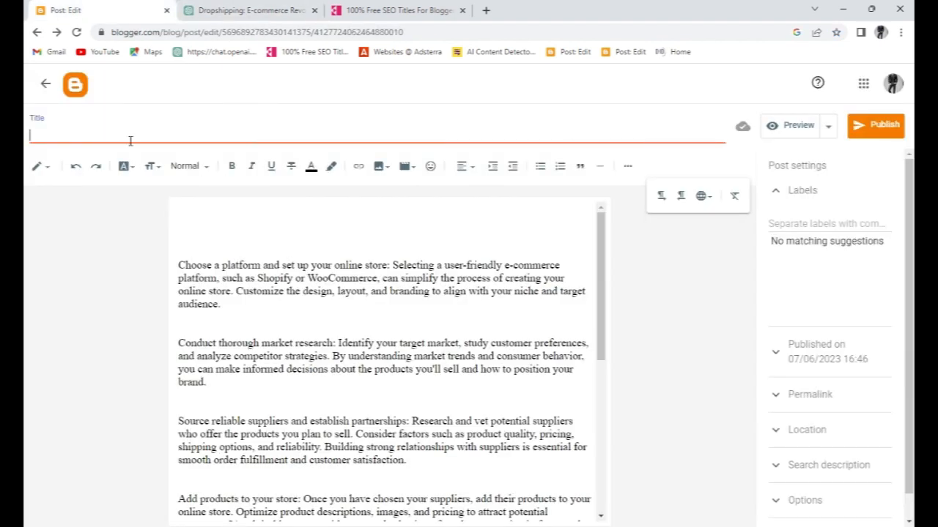
pyautogui.hotkey('ctrl', 'v')
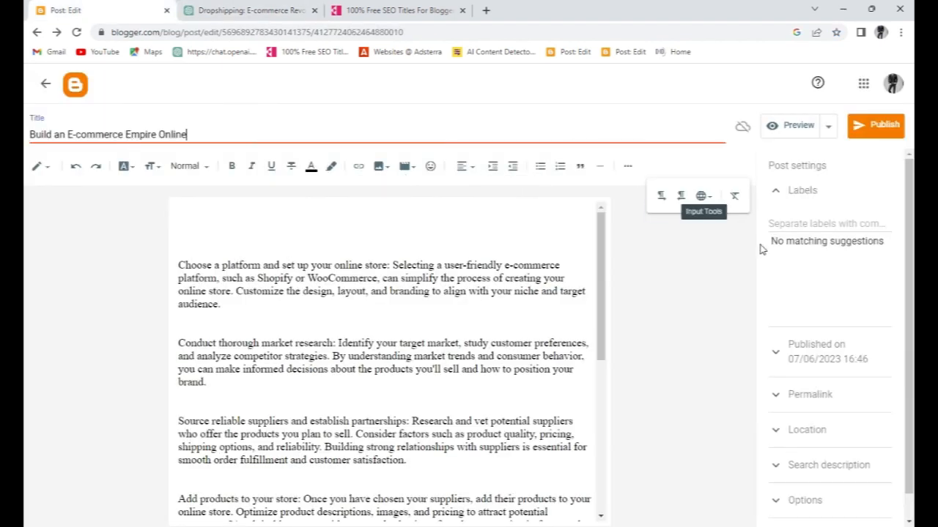
# - Enter "Build an E-commerce Empire Online" as the post's label
pyautogui.click(819, 235)
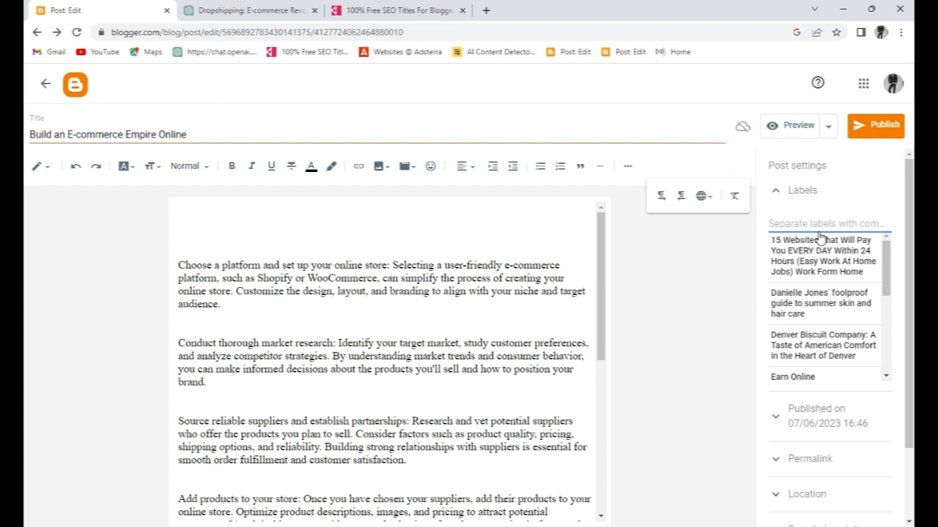
pyautogui.hotkey('ctrl', 'v')
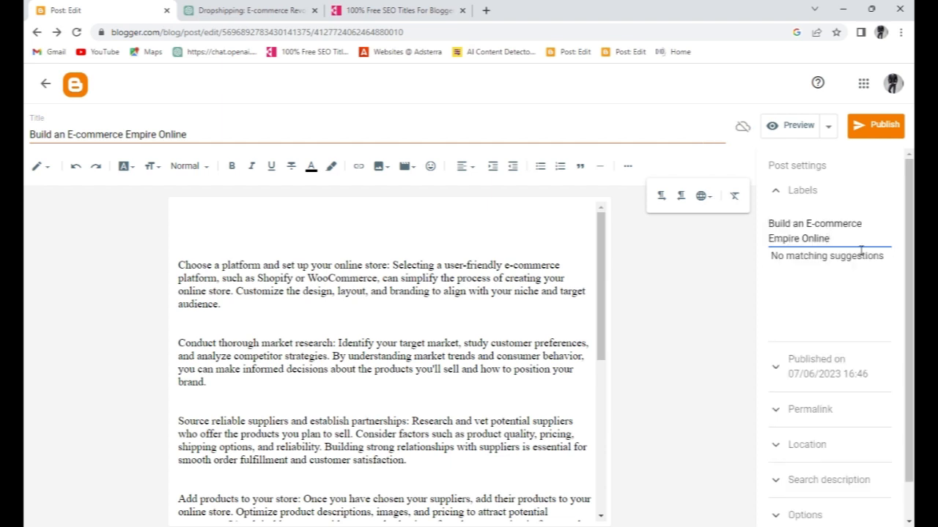
pyautogui.scroll(-1, 489, 280)
pyautogui.scroll(1, 489, 280)
# - Insert "Build an E-commerce Empire Online" as a heading line above the first step in the body and clear its formatting
pyautogui.click(205, 230)
pyautogui.hotkey('ctrl', 'v')
pyautogui.moveTo(175, 227); pyautogui.dragTo(348, 226)
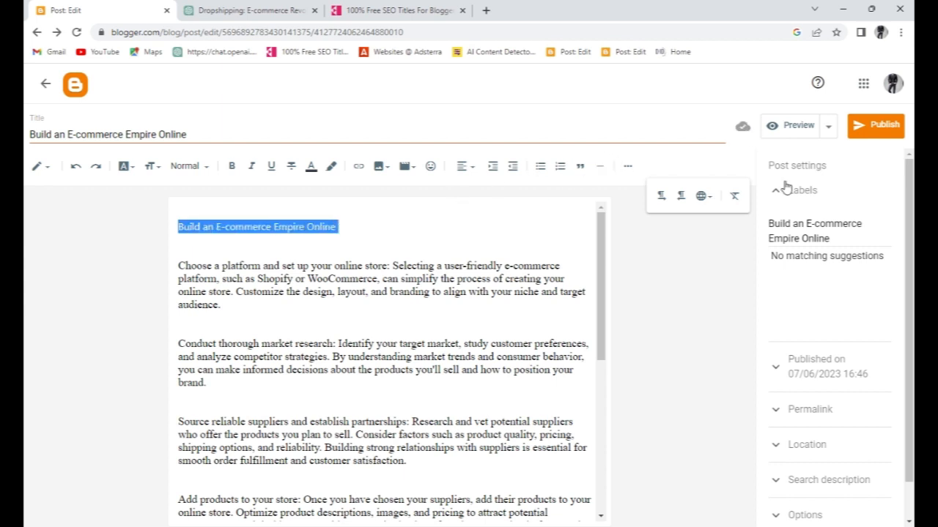
pyautogui.click(737, 196)
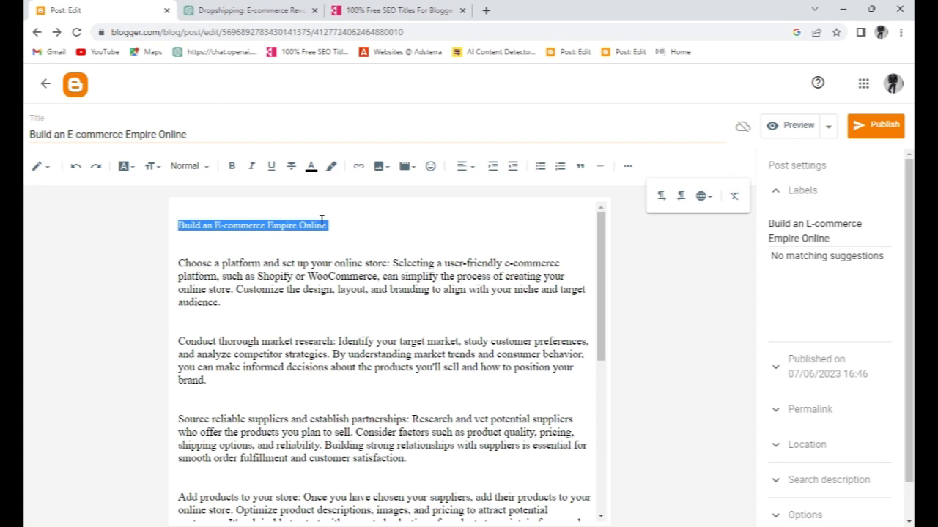
# - Set the text size of the "Build an E-commerce Empire Online" heading in the post body to Largest
pyautogui.click(124, 166)
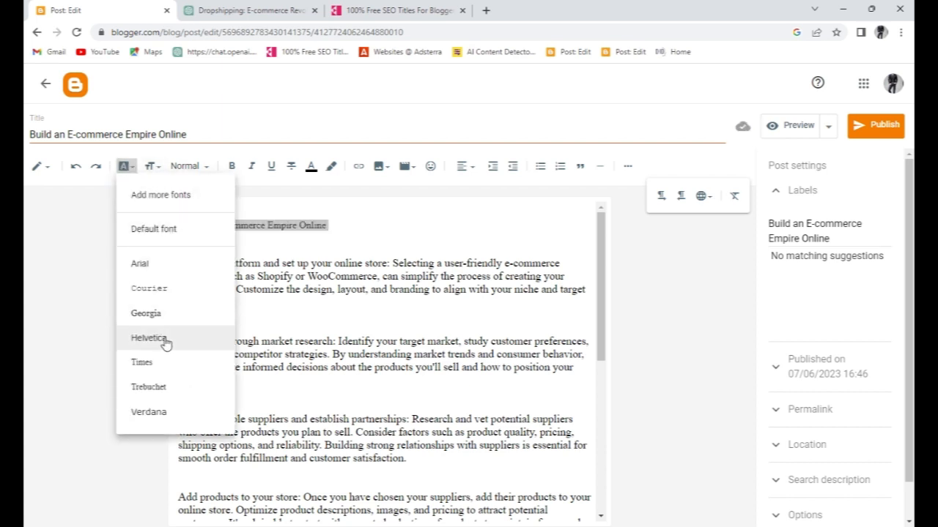
pyautogui.click(151, 167)
pyautogui.click(151, 167)
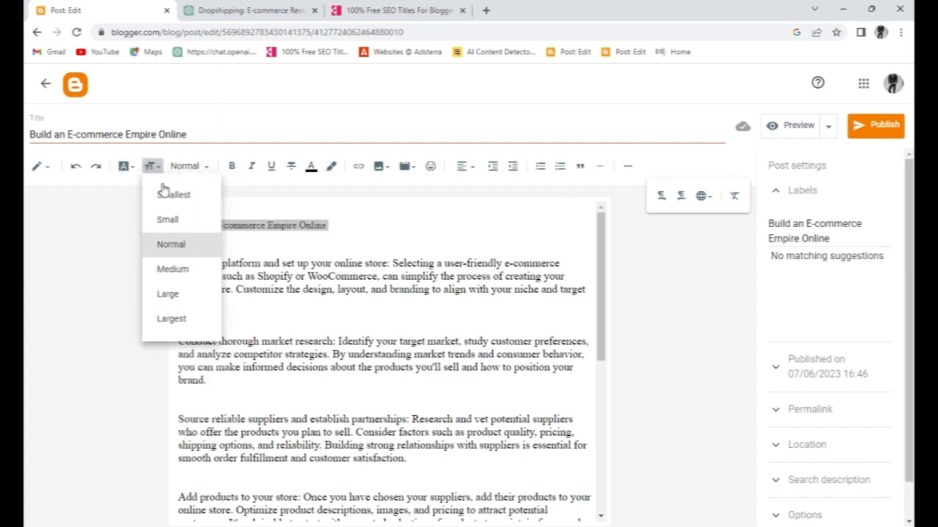
pyautogui.click(172, 318)
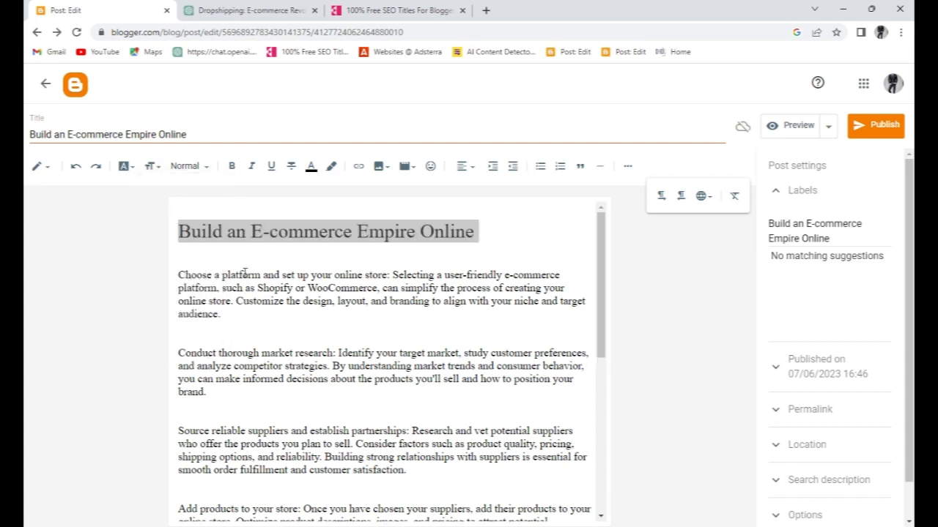
# - Add an "INTRODUCTION," line below the heading in the post body
pyautogui.click(504, 237)
pyautogui.press('Return')
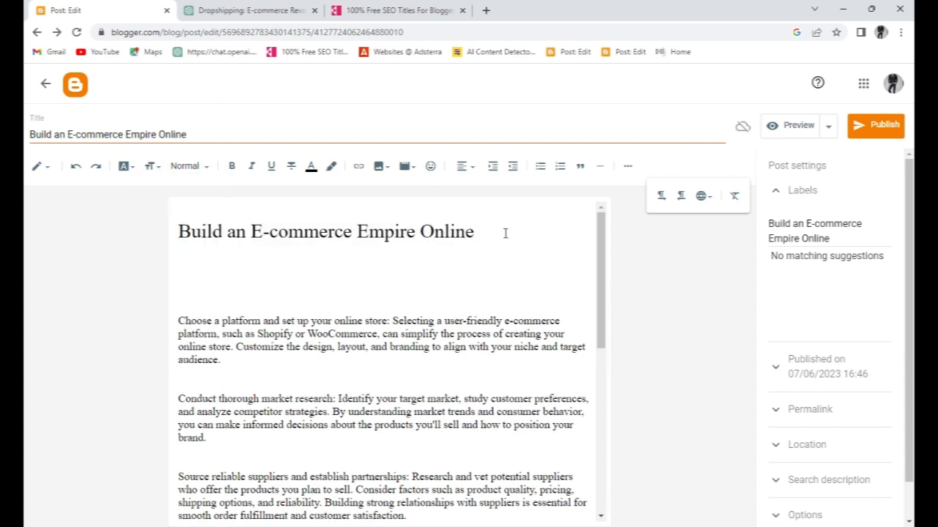
pyautogui.write('INTR')
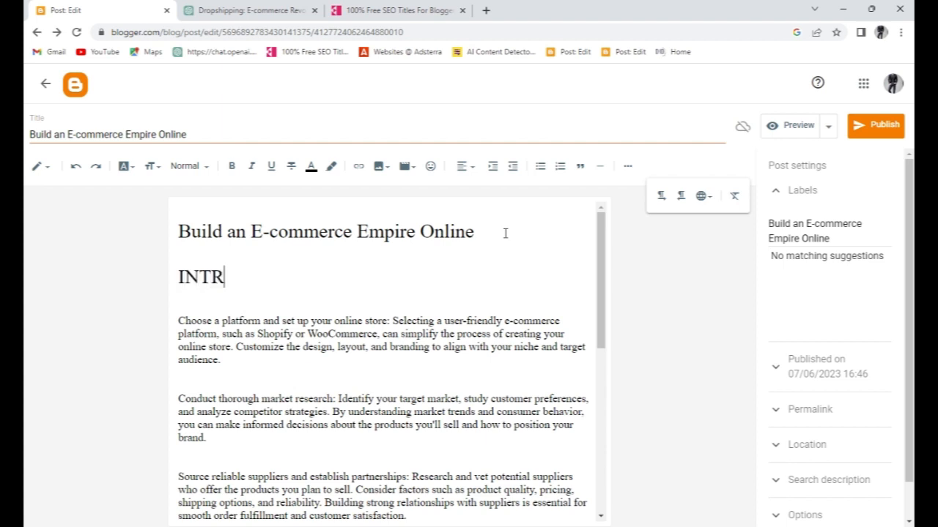
pyautogui.write('ODU')
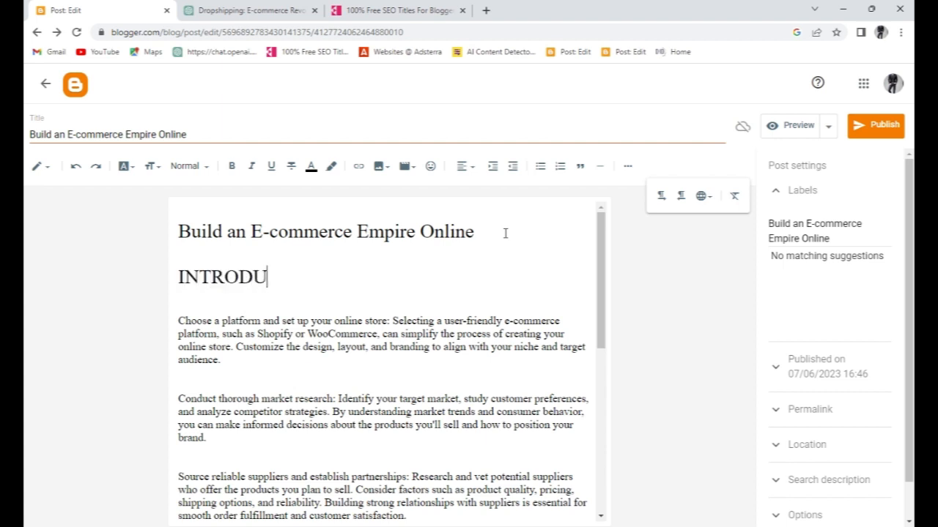
pyautogui.write('CTION,')
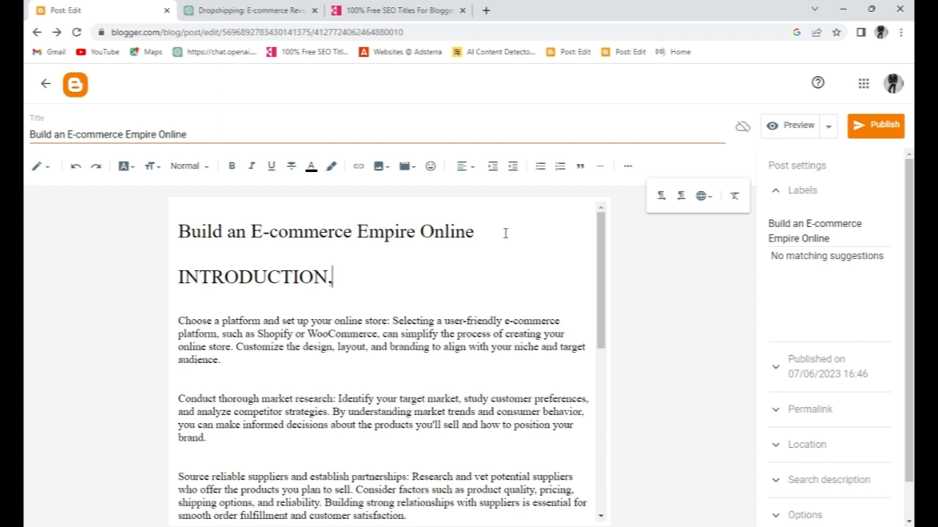
# - Add a "steps,," line under "INTRODUCTION," with blank lines separating the two
pyautogui.press('Return')
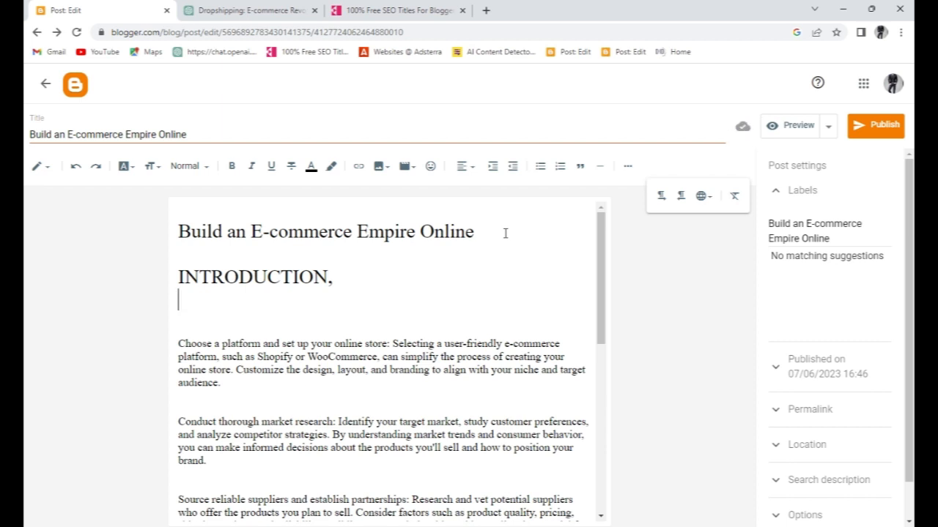
pyautogui.write('Steps')
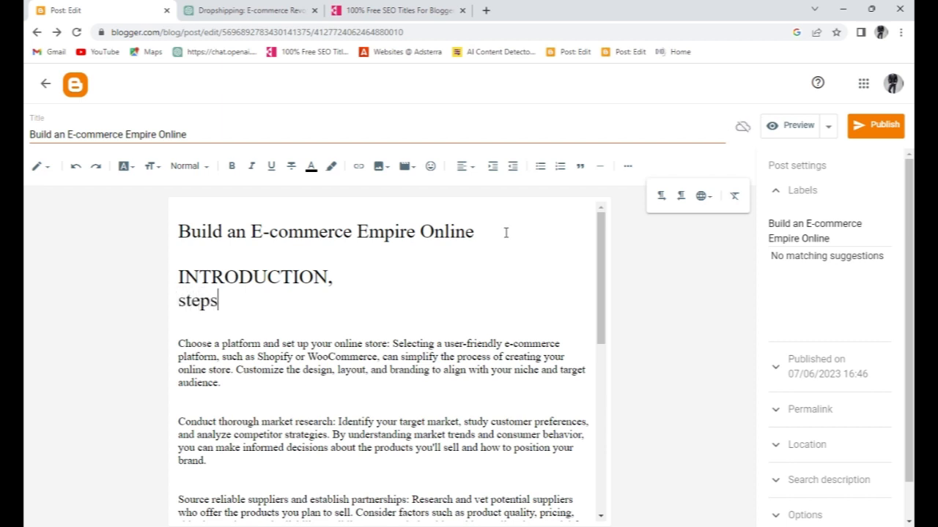
pyautogui.press('Return')
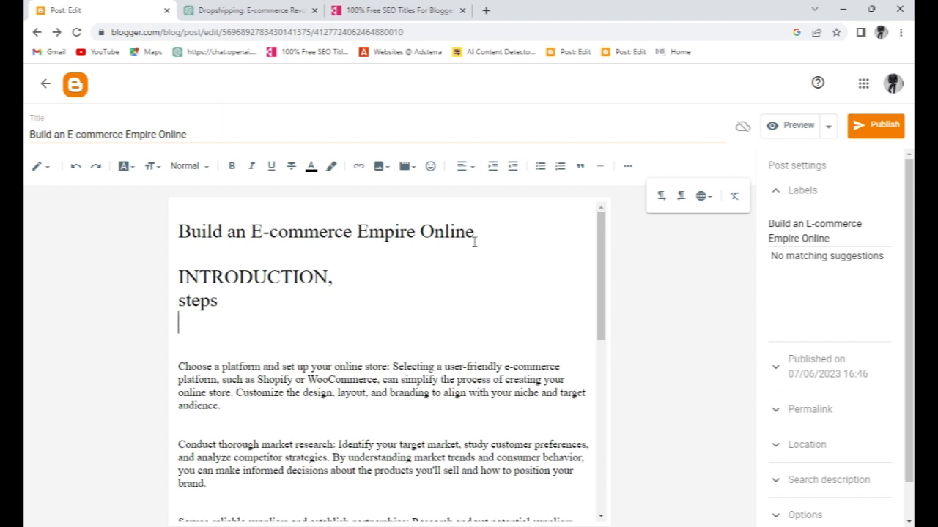
pyautogui.click(364, 285)
pyautogui.press('Return')
pyautogui.press('Return')
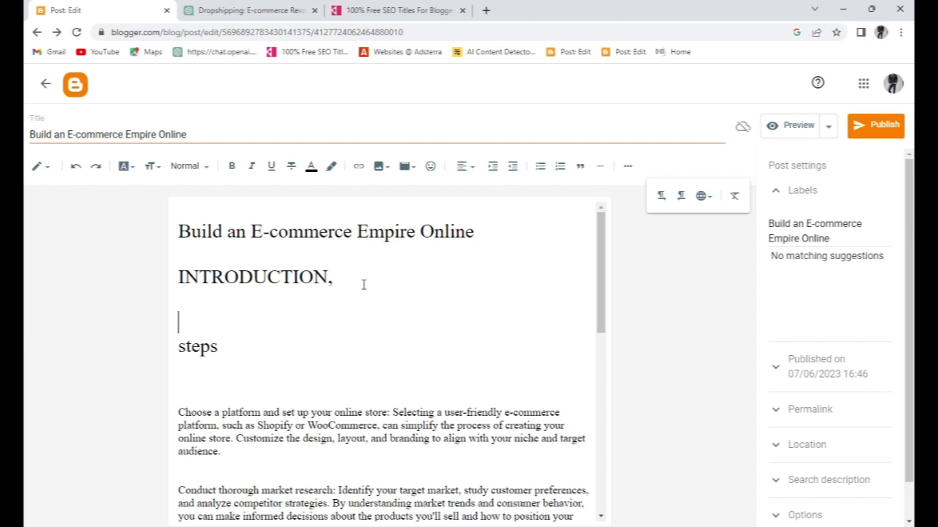
pyautogui.click(236, 357)
pyautogui.write(',,')
# - Prefix the "Choose a platform and set up your online store" paragraph with "STEP 1,"
pyautogui.scroll(-1, 235, 357)
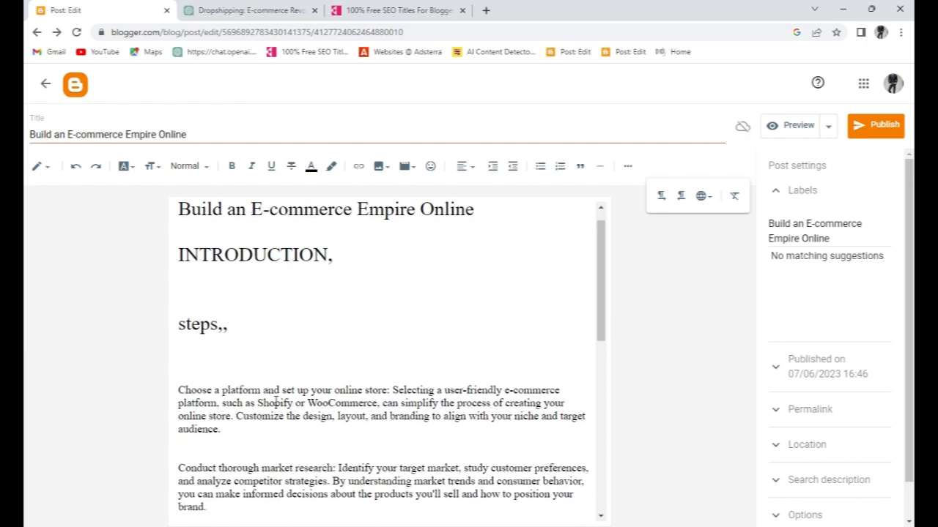
pyautogui.scroll(-4, 220, 410)
pyautogui.scroll(-3, 234, 385)
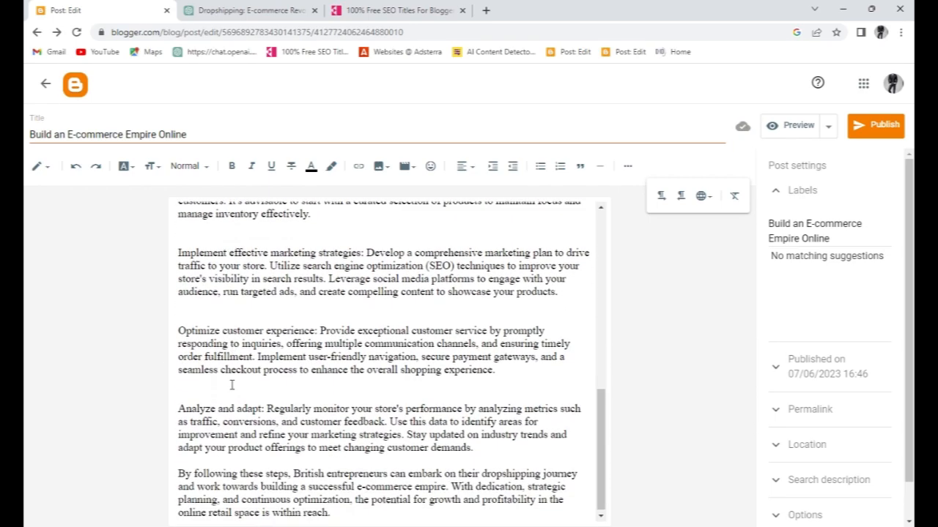
pyautogui.scroll(5, 234, 384)
pyautogui.scroll(3, 201, 375)
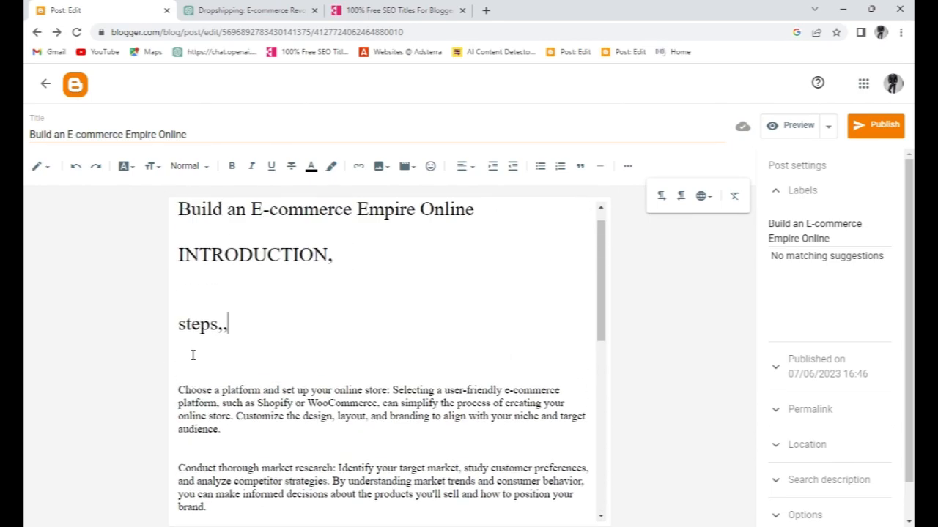
pyautogui.click(180, 414)
pyautogui.write('STE')
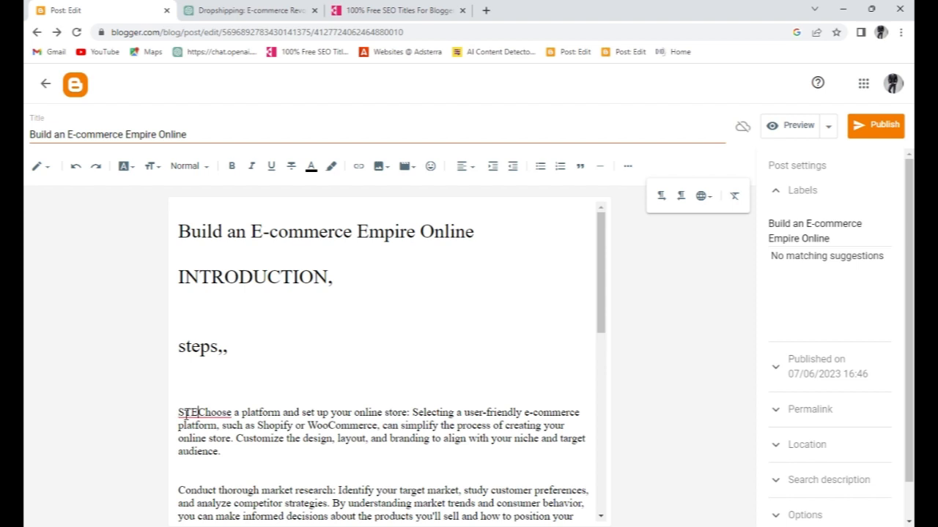
pyautogui.write('P 1.')
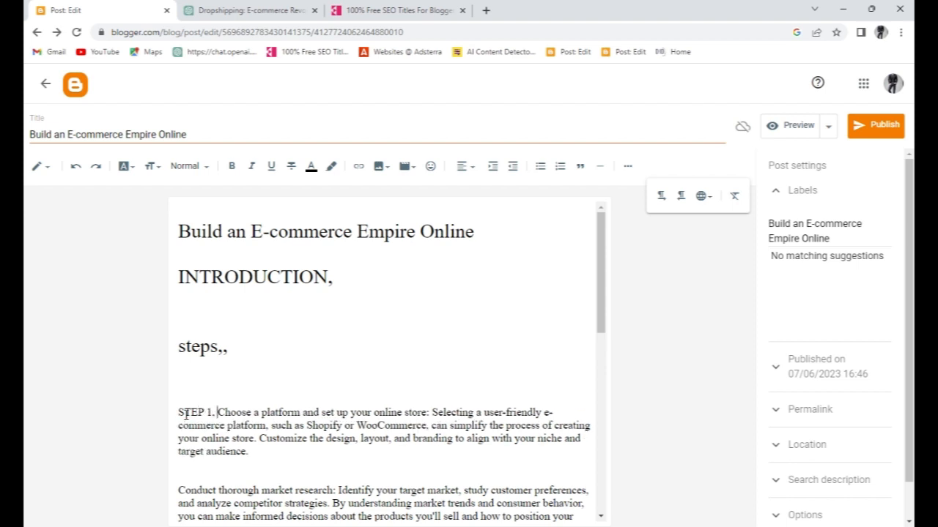
pyautogui.scroll(-3, 186, 415)
pyautogui.press('BackSpace')
pyautogui.press('BackSpace')
pyautogui.write(', ')
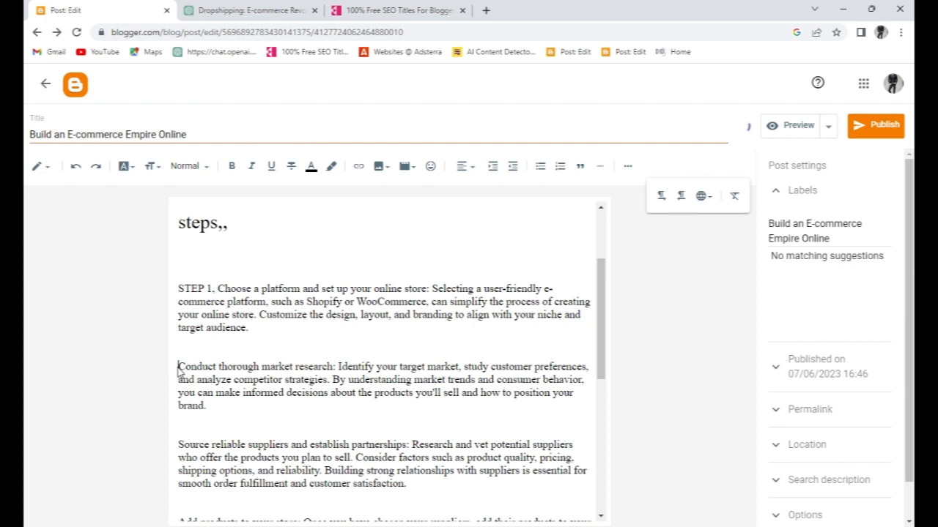
# - Prefix the "Conduct thorough market research" paragraph with "STEP 2," and the "Source reliable suppliers" paragraph with "STEP 3,"
pyautogui.write('ST')
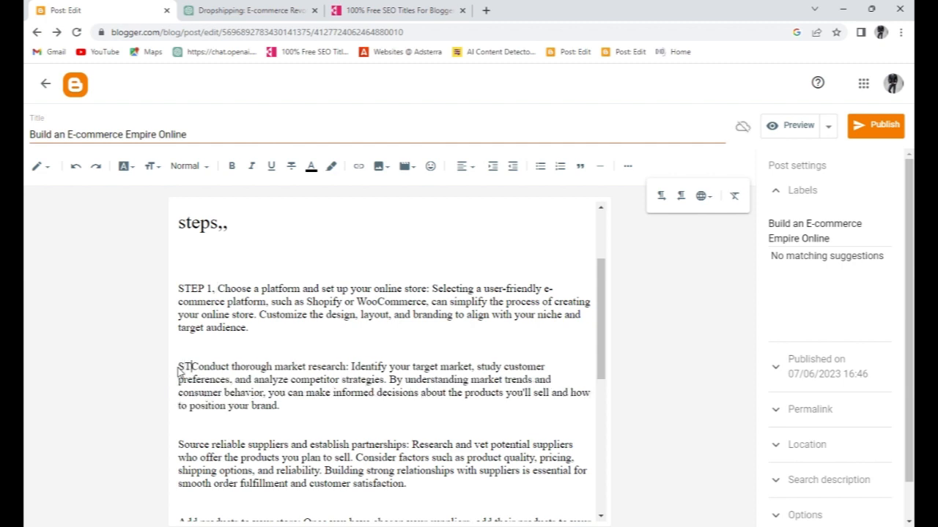
pyautogui.write('EP')
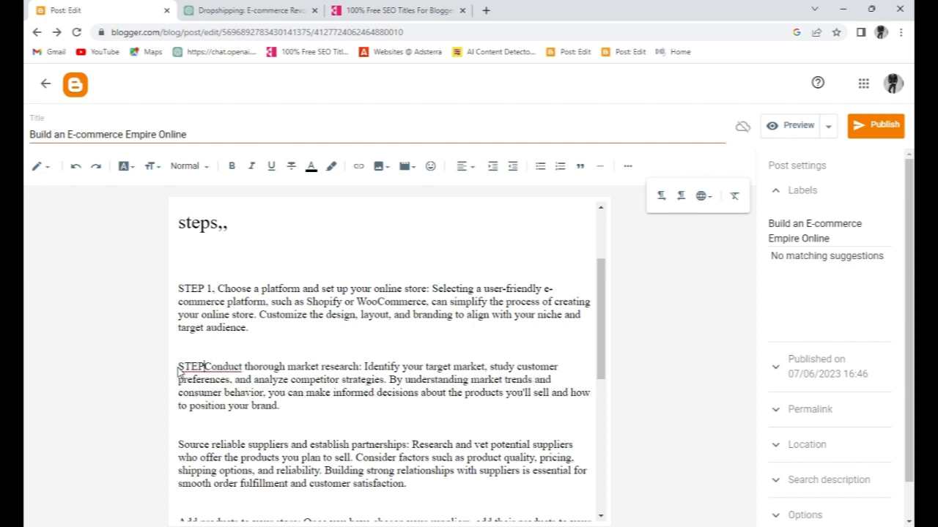
pyautogui.write(' 2')
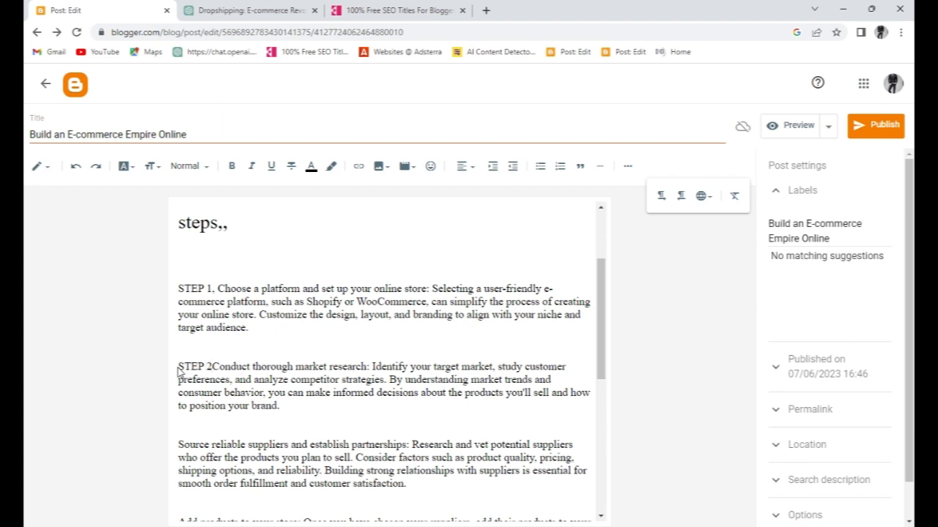
pyautogui.write(',')
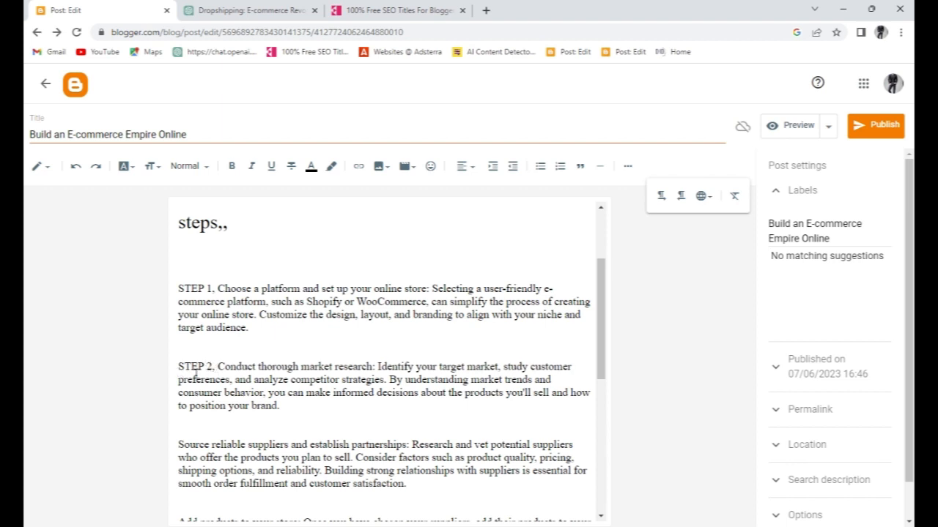
pyautogui.scroll(-1, 206, 378)
pyautogui.click(177, 383)
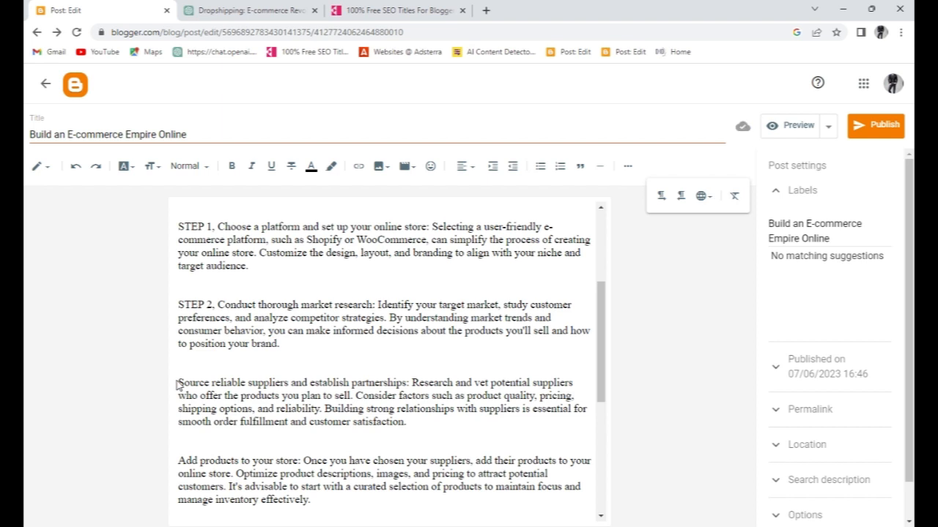
pyautogui.write('STEP')
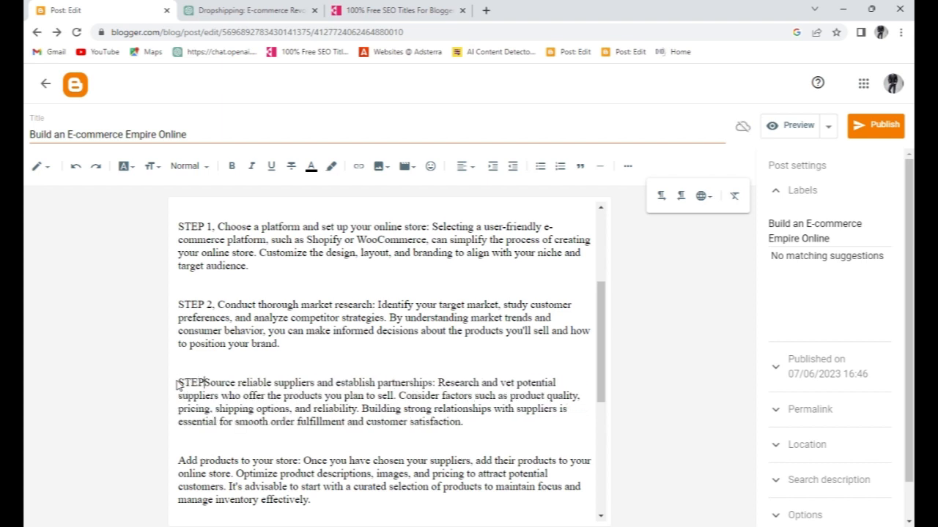
pyautogui.write(' 3,')
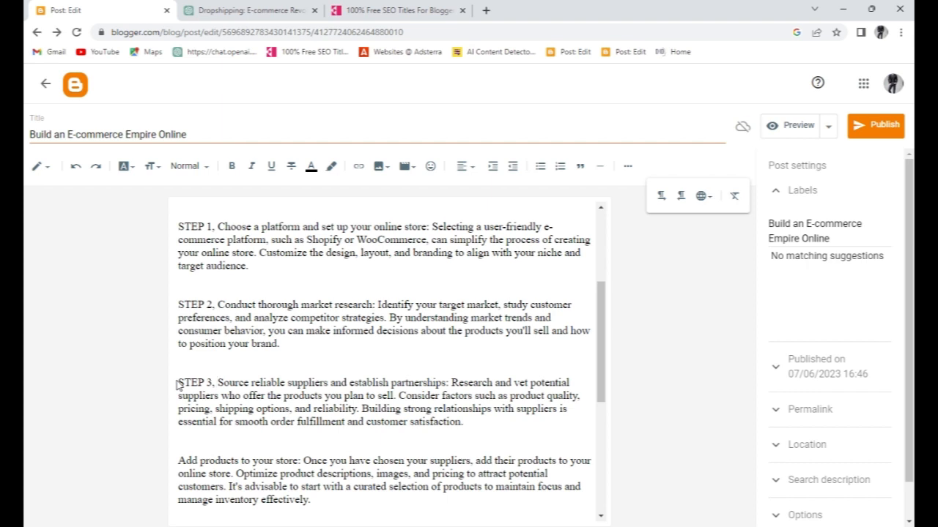
# - Prefix the "Add products to your store" paragraph with "STEP 4," and the "Implement effective marketing strategies" paragraph with "STEP 5,"
pyautogui.scroll(-1, 178, 384)
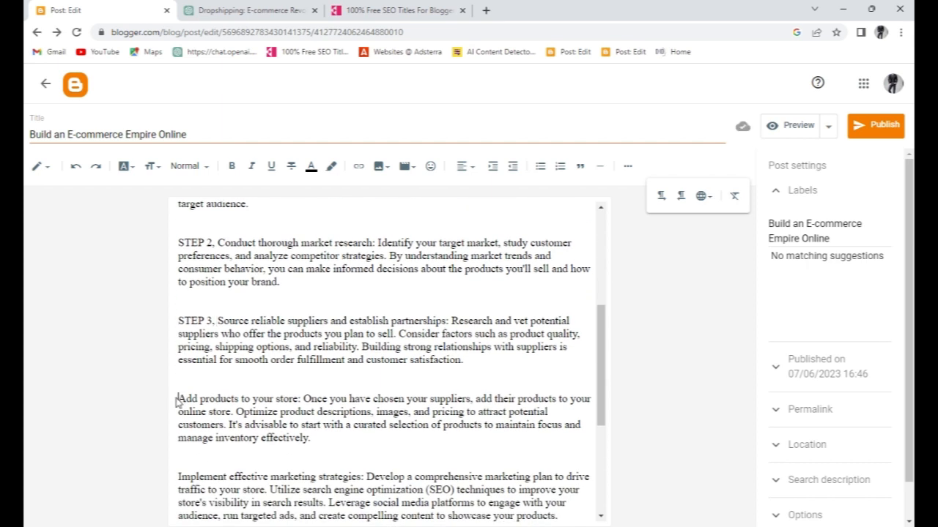
pyautogui.click(178, 400)
pyautogui.write('STEP')
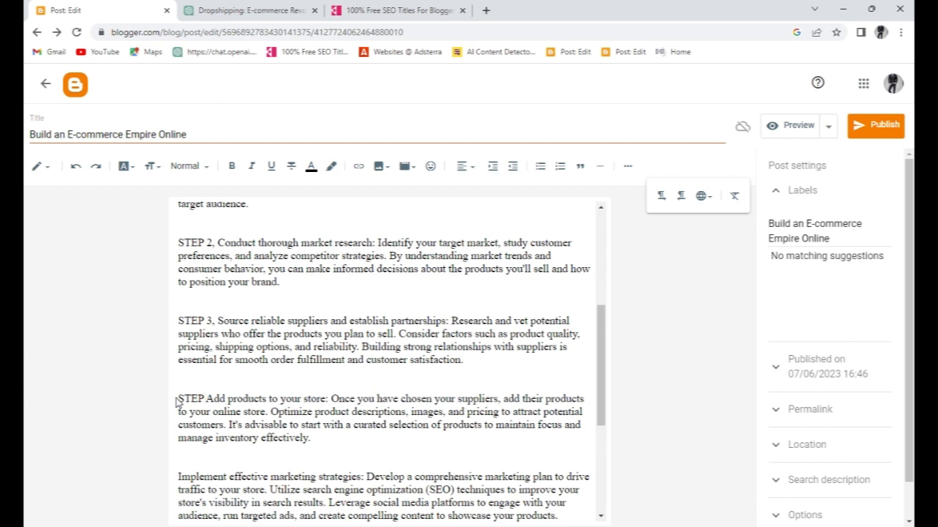
pyautogui.write(' 4,')
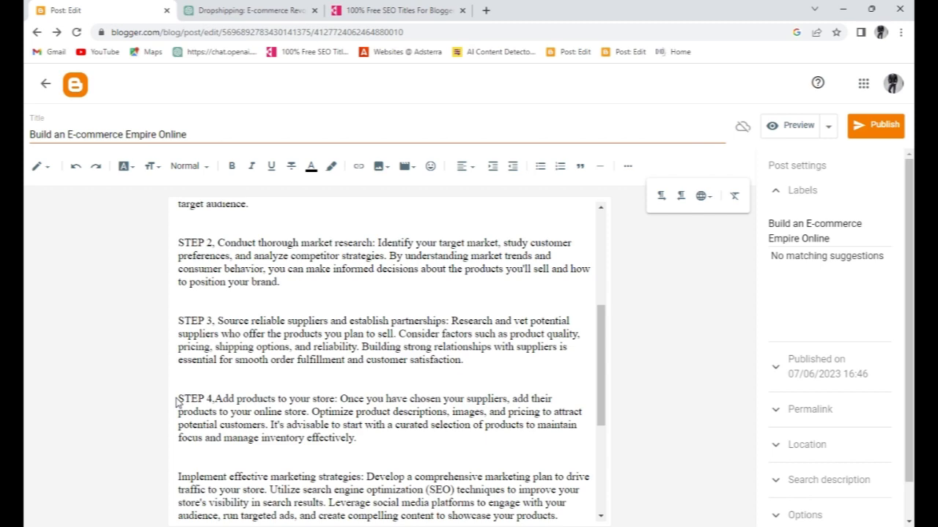
pyautogui.scroll(-3, 180, 395)
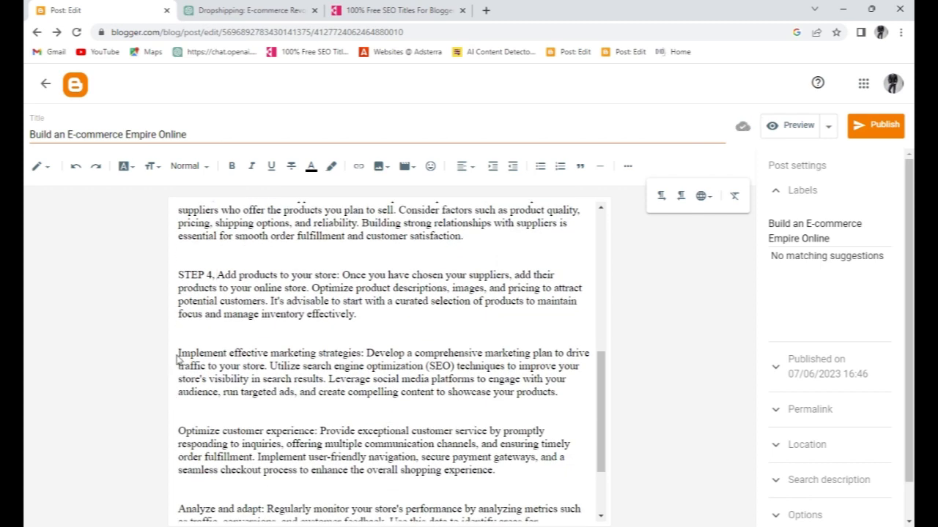
pyautogui.click(178, 358)
pyautogui.write('STEP ')
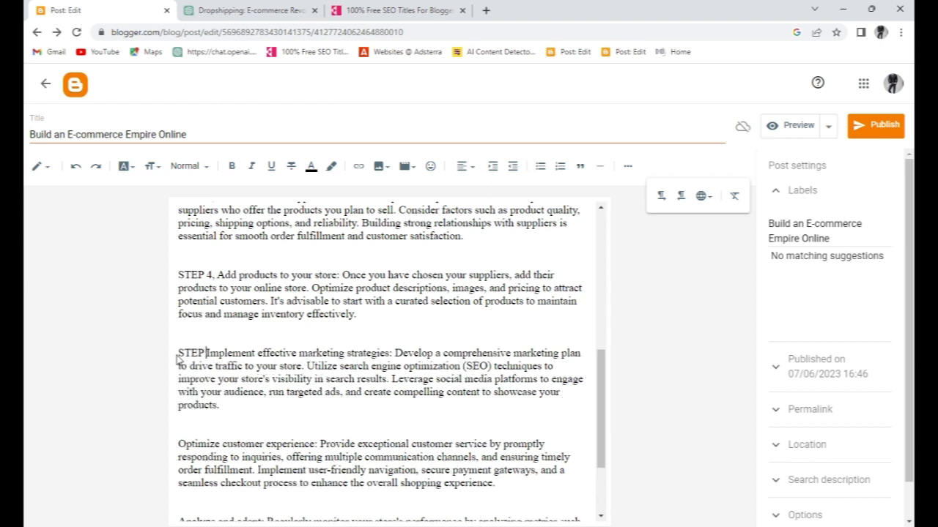
pyautogui.write('5.')
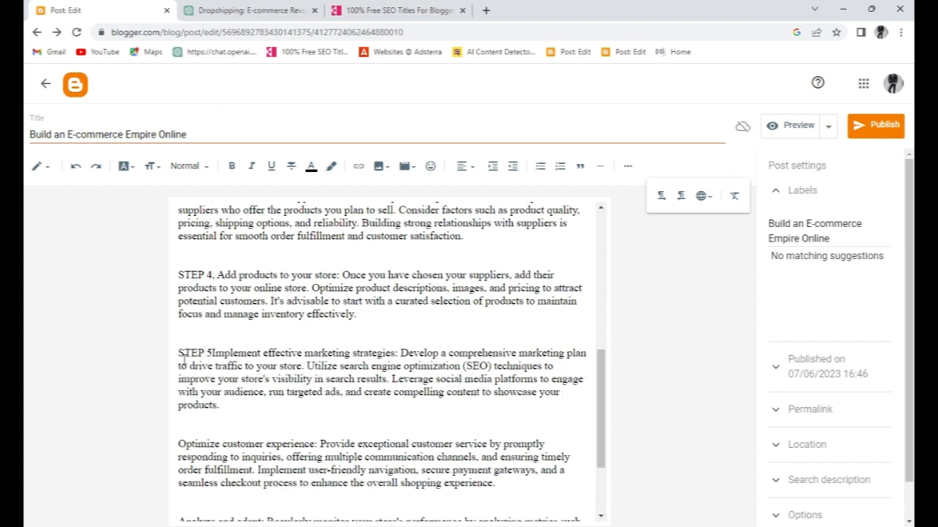
# - Prefix the "Optimize customer experience" paragraph with "STEP 6,"
pyautogui.scroll(-3, 184, 359)
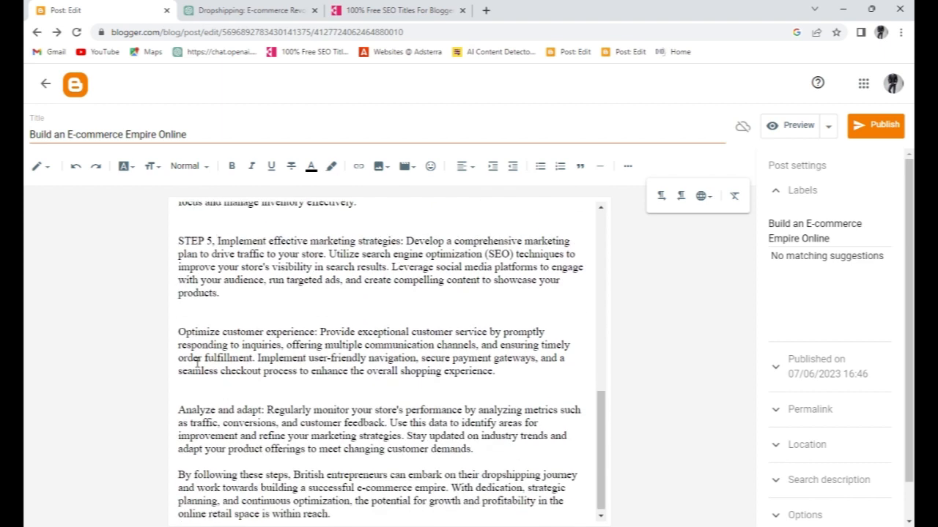
pyautogui.click(185, 332)
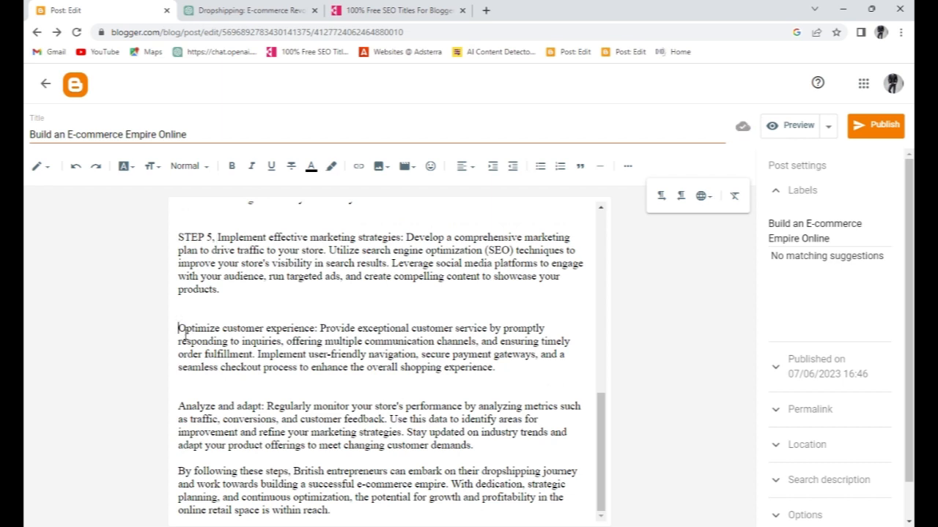
pyautogui.write('STEP')
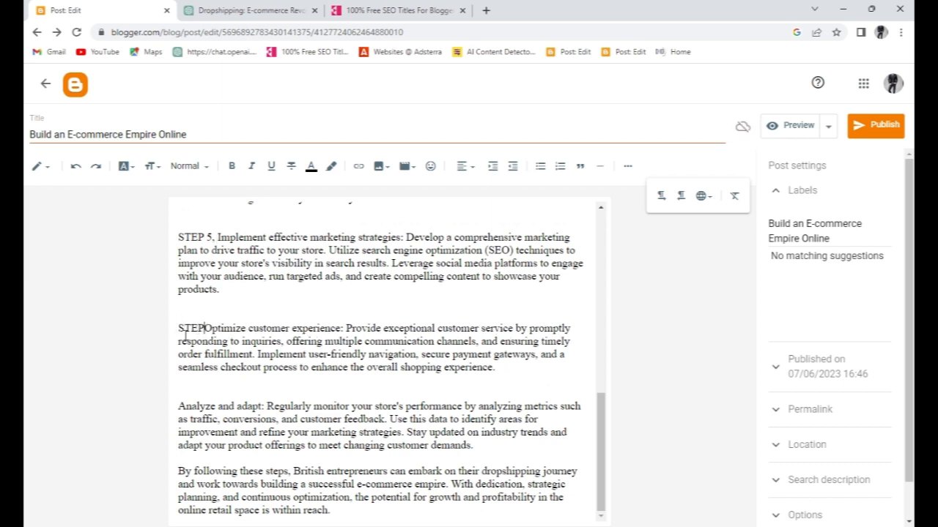
pyautogui.write(' 6 Optimize')
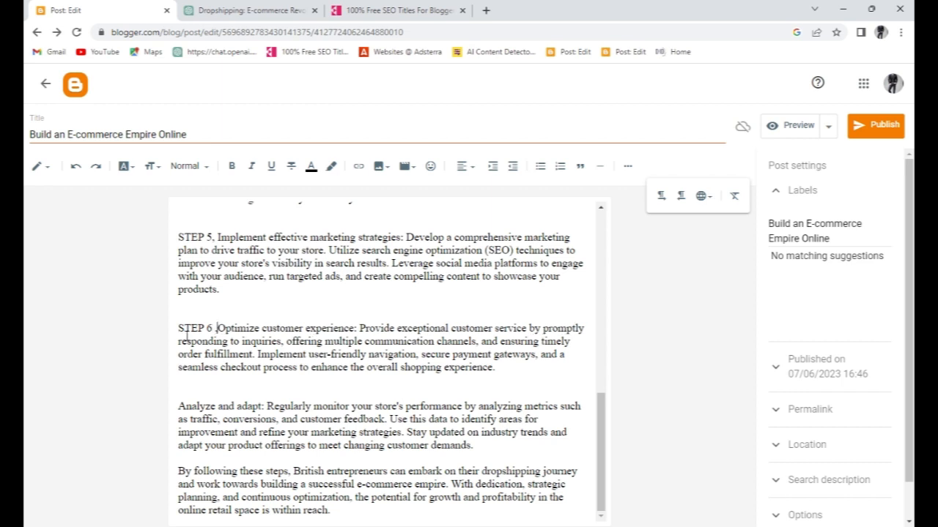
pyautogui.press('Delete')
pyautogui.press('Delete')
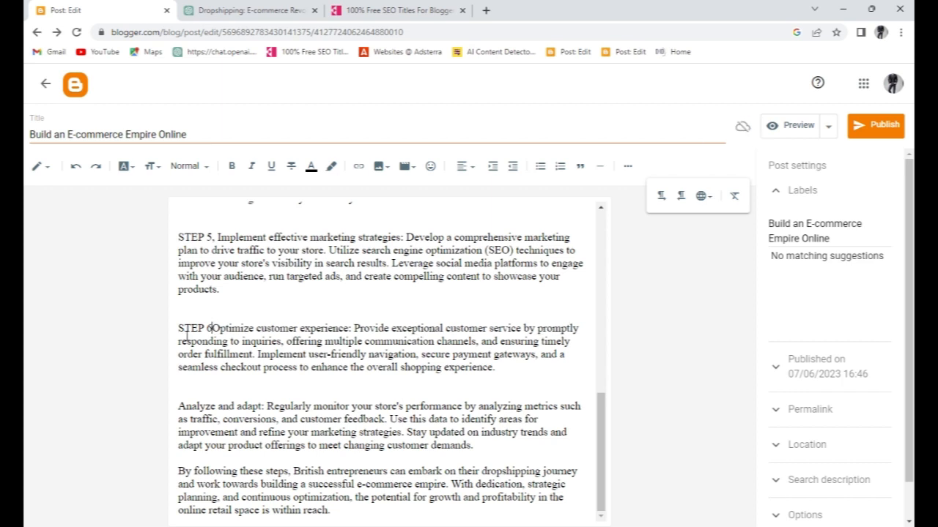
pyautogui.write(',')
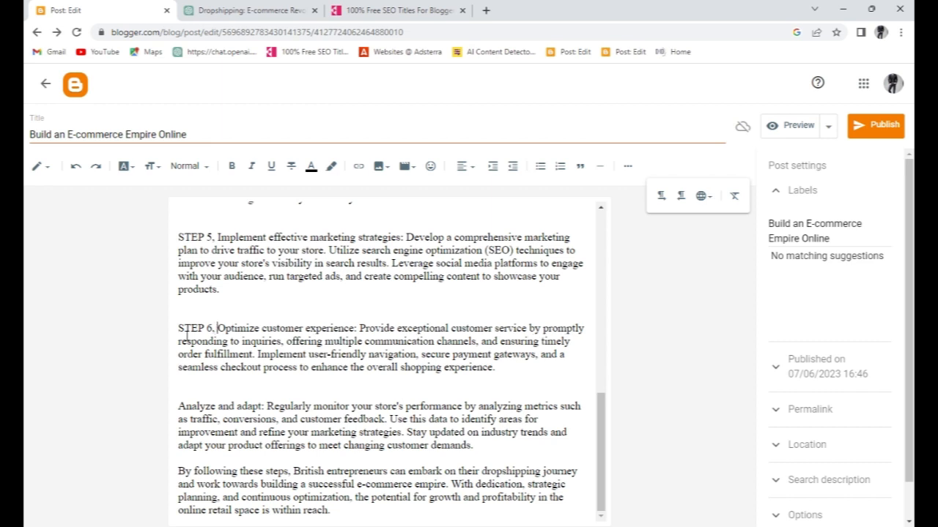
# - Prefix the "Analyze and adapt" paragraph with "STEP 7,"
pyautogui.click(176, 410)
pyautogui.write('S')
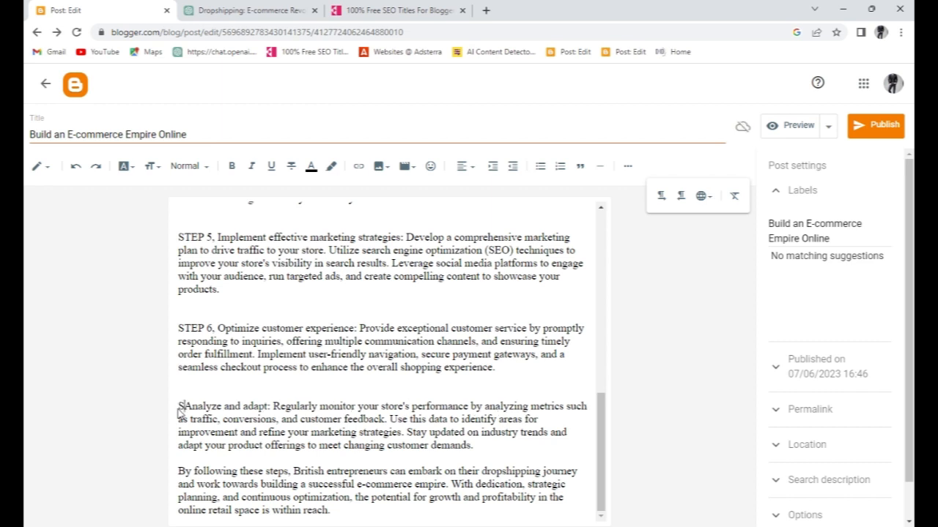
pyautogui.write('TEP')
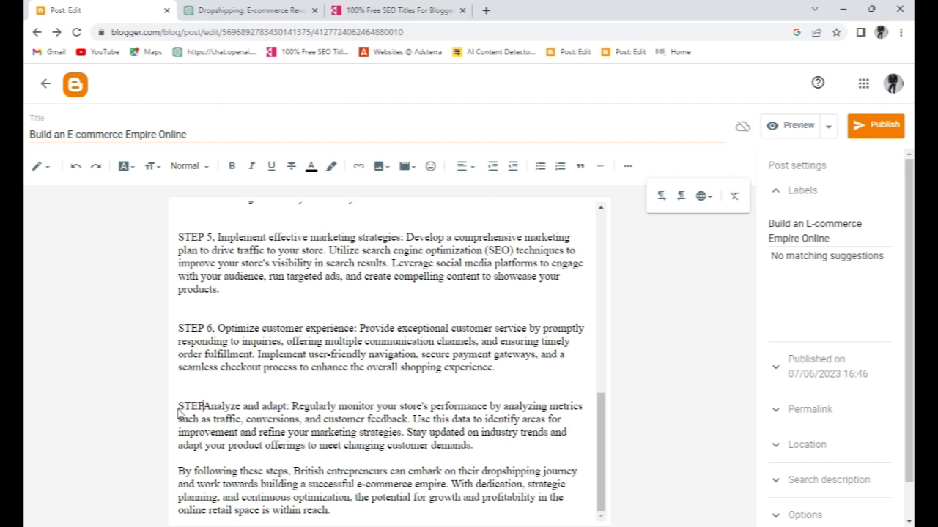
pyautogui.write(' 7')
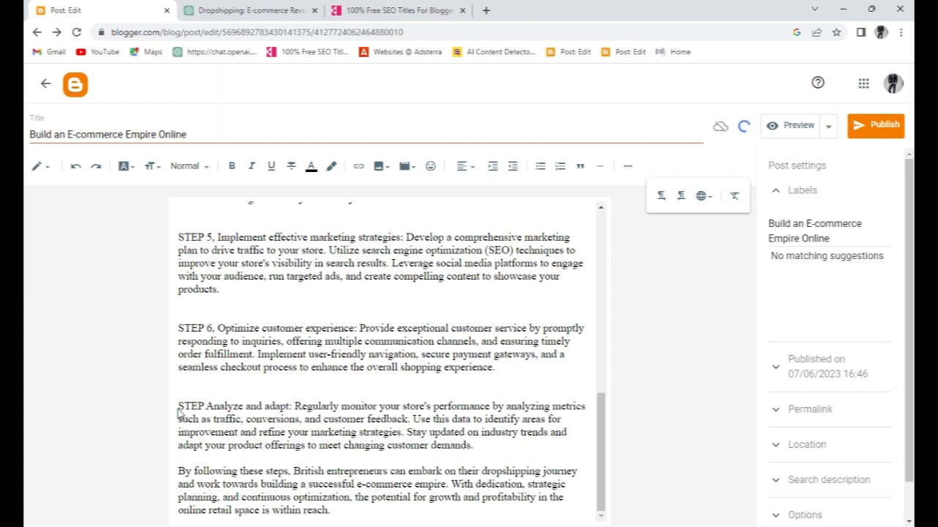
pyautogui.write(',')
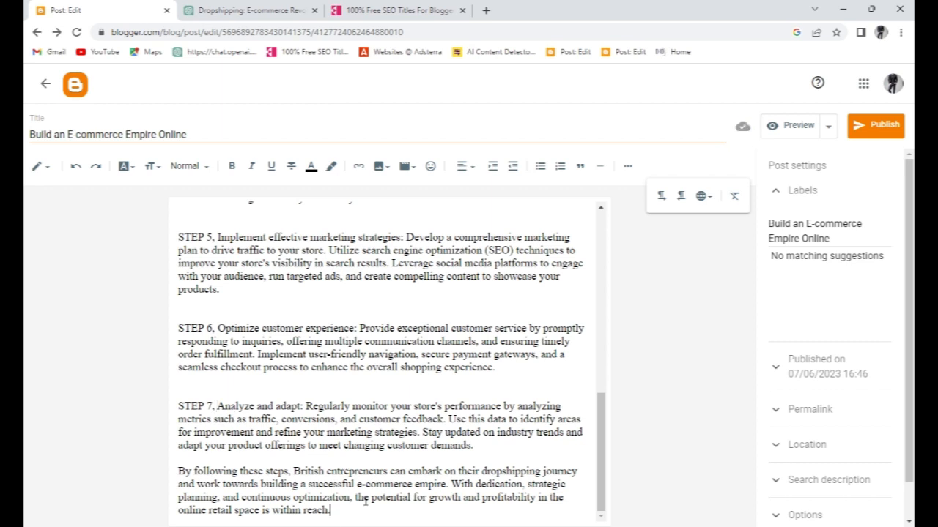
# - Add a CONCLUSION" heading line after the closing "By following these steps" paragraph, separated from it by blank space
pyautogui.press('Return')
pyautogui.press('Return')
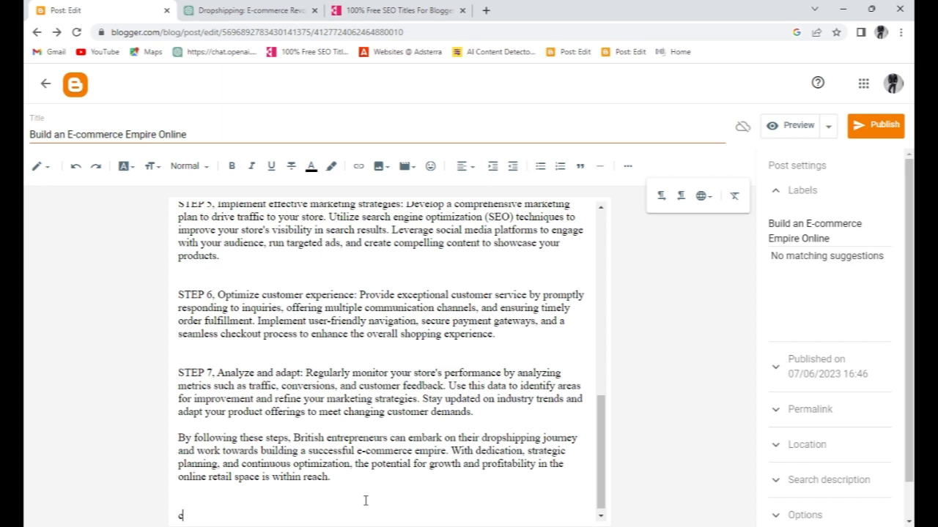
pyautogui.press('BackSpace')
pyautogui.write('co')
pyautogui.press('BackSpace')
pyautogui.write('CONCLUSION')
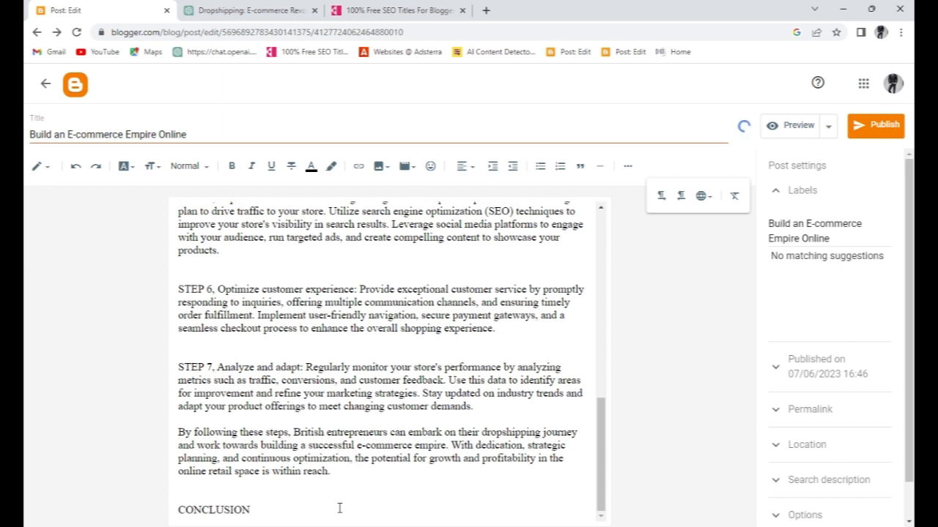
pyautogui.write('"')
pyautogui.press('Return')
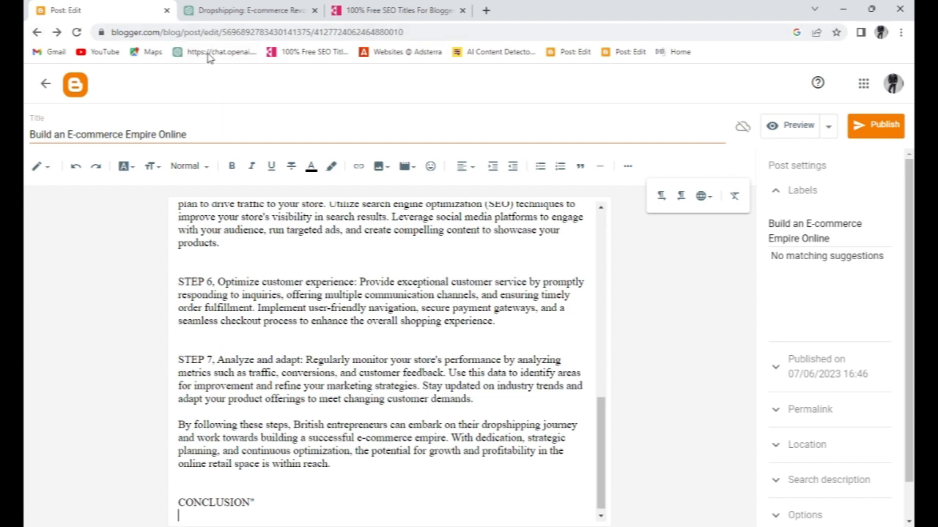
# - Switch to ChatGPT and send the prompt "WRITE CONCLUSION" in the dropshipping article chat
pyautogui.click(268, 12)
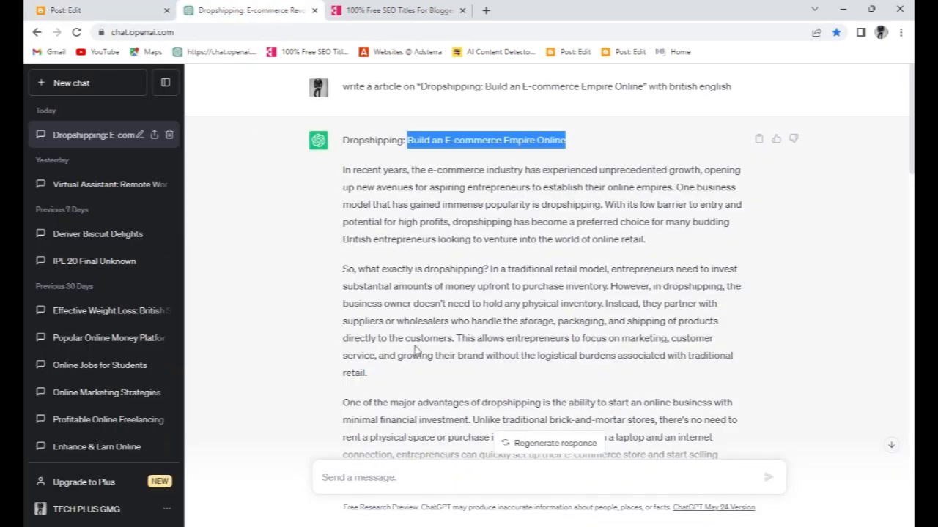
pyautogui.click(433, 480)
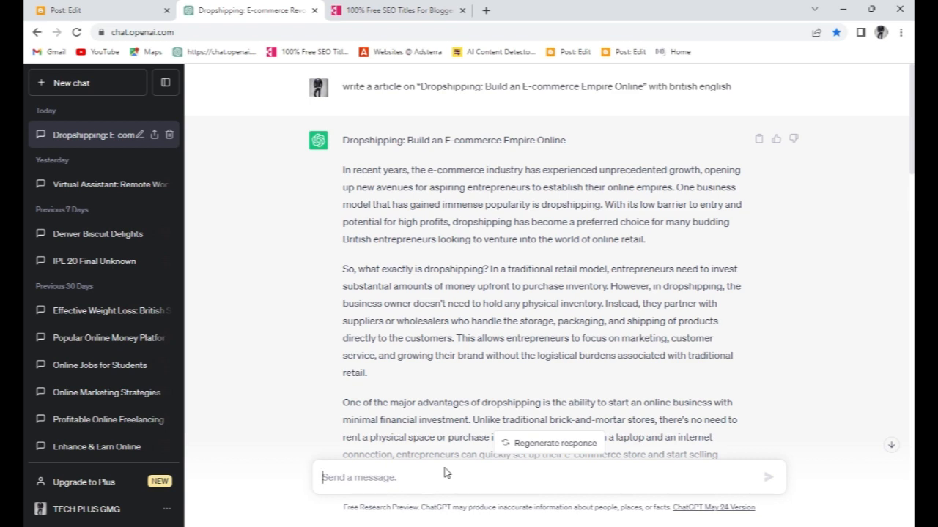
pyautogui.write('W')
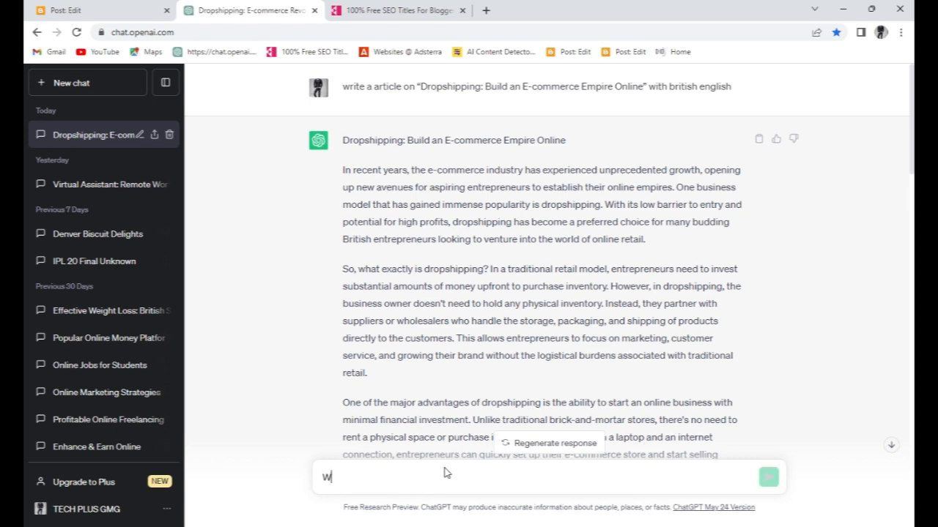
pyautogui.write('RITE ')
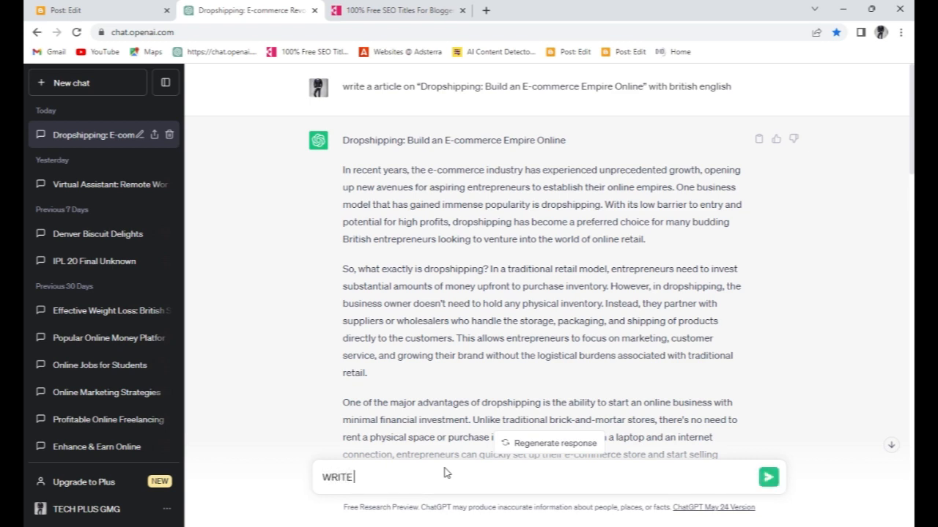
pyautogui.write('CONCLUSION')
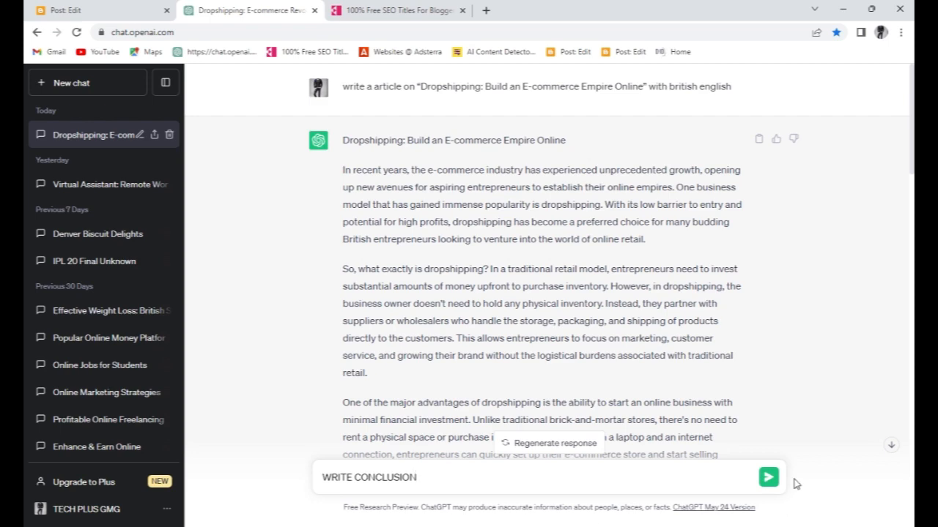
pyautogui.click(769, 478)
# - Copy all four paragraphs of ChatGPT's generated conclusion, starting from "In conclusion, dropshipping offers British entrepreneurs"
pyautogui.scroll(-4, 722, 398)
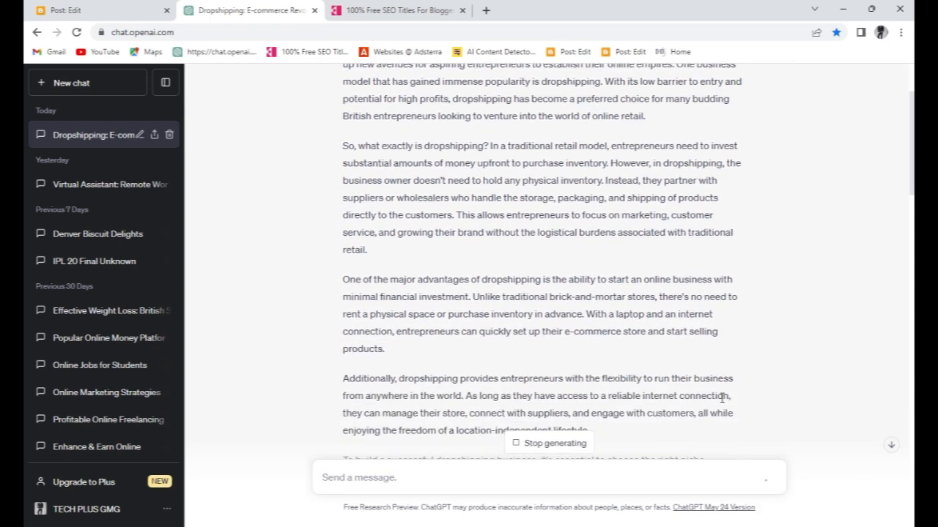
pyautogui.scroll(-11, 711, 396)
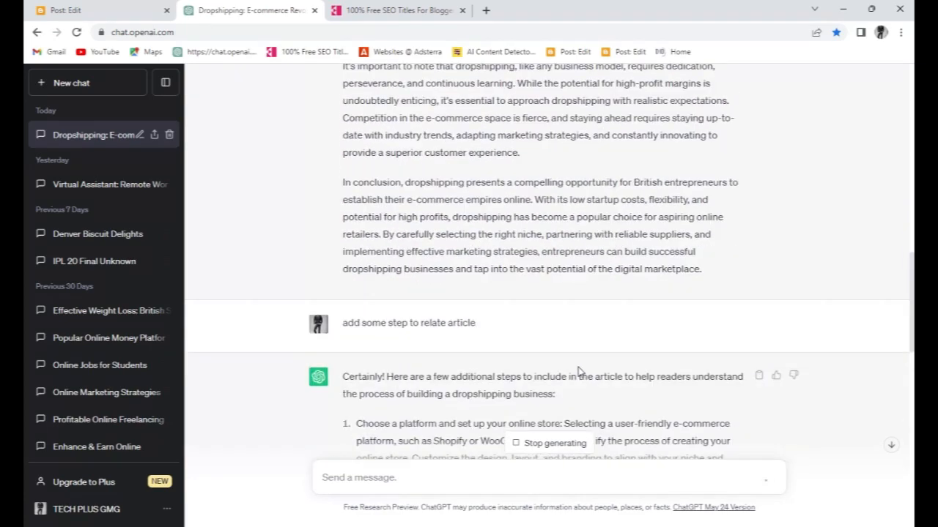
pyautogui.scroll(-10, 586, 368)
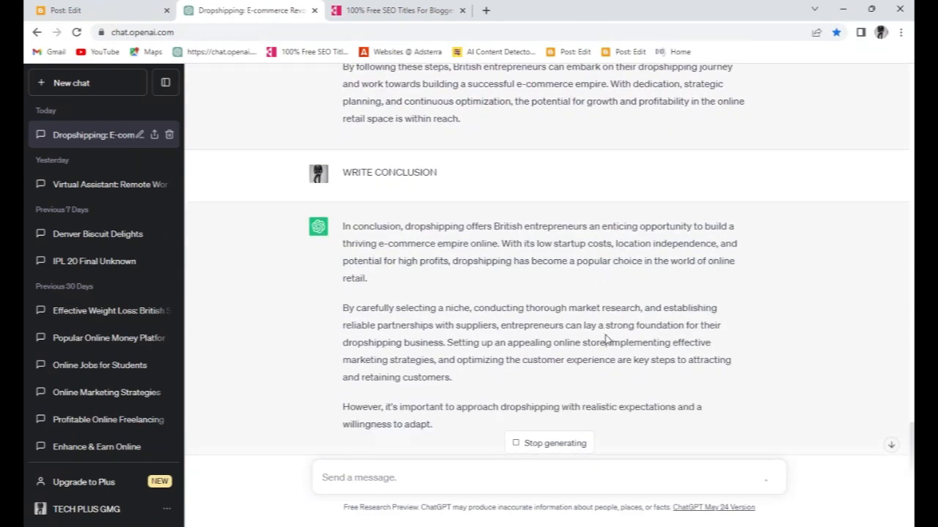
pyautogui.scroll(-1, 614, 337)
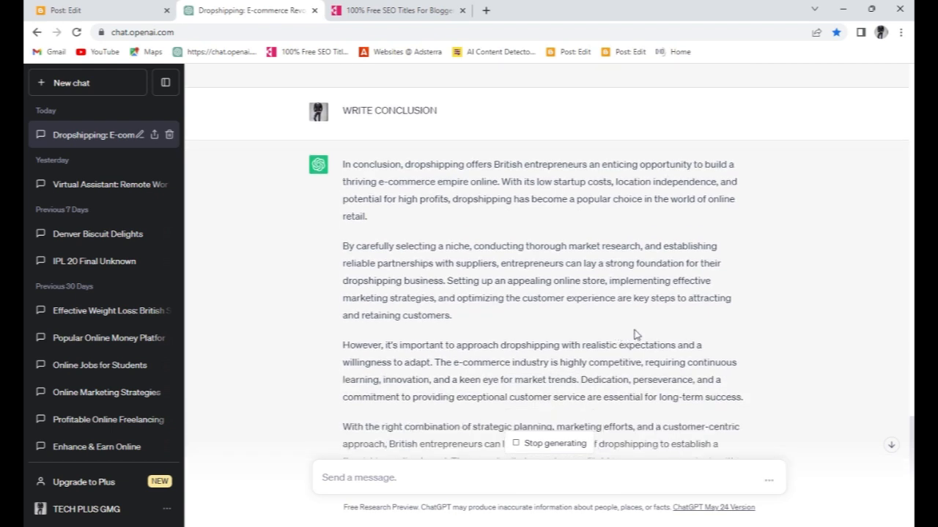
pyautogui.scroll(-2, 638, 337)
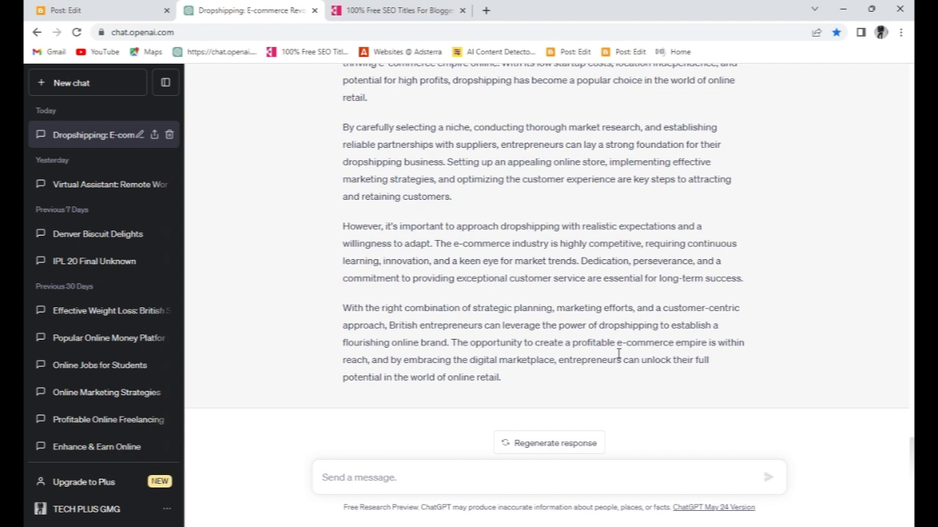
pyautogui.moveTo(503, 379); pyautogui.dragTo(342, 175)
pyautogui.click(342, 120)
pyautogui.moveTo(512, 375); pyautogui.dragTo(349, 126)
pyautogui.scroll(-2, 352, 117)
pyautogui.scroll(1, 352, 117)
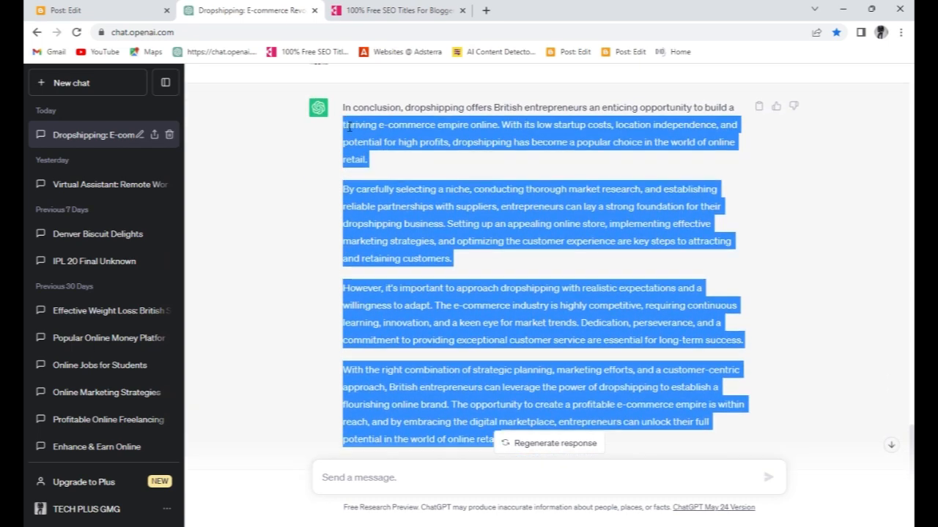
pyautogui.moveTo(349, 126); pyautogui.dragTo(344, 110)
pyautogui.hotkey('ctrl', 'c')
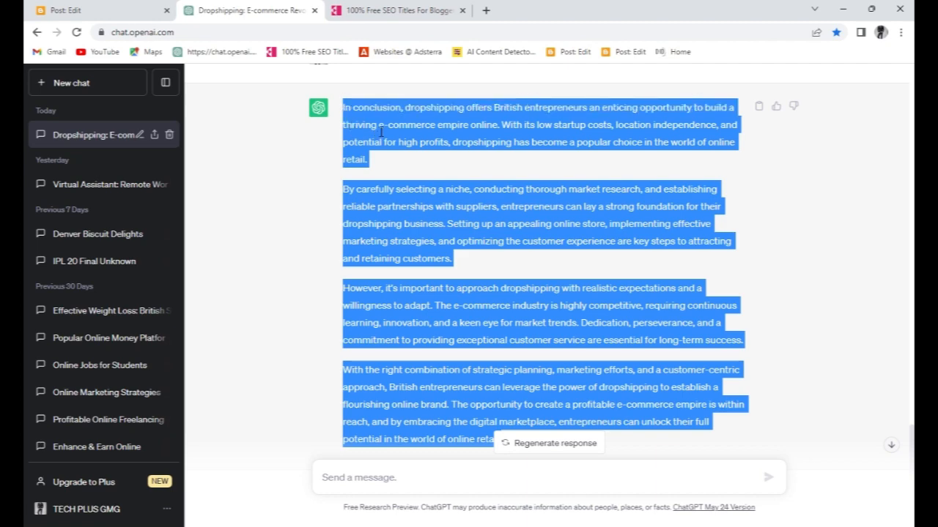
# - Switch back to the Blogger post, paste the copied conclusion beneath the CONCLUSION" heading and clear the pasted text's formatting
pyautogui.click(101, 10)
pyautogui.press('Return')
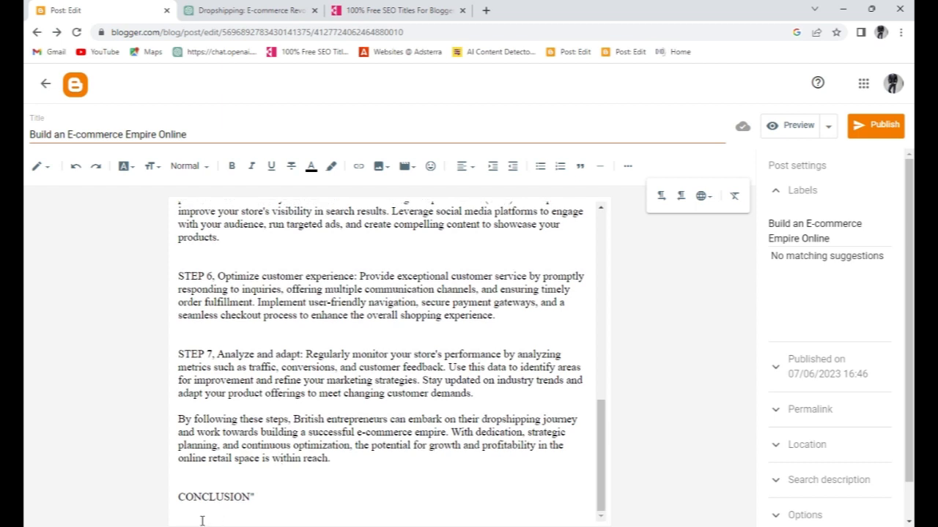
pyautogui.hotkey('ctrl', 'v')
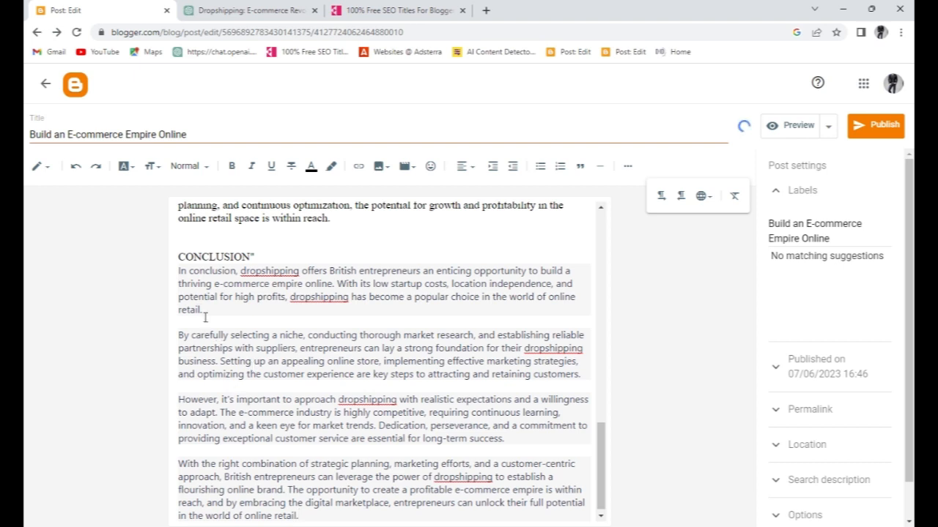
pyautogui.moveTo(178, 272); pyautogui.dragTo(424, 520)
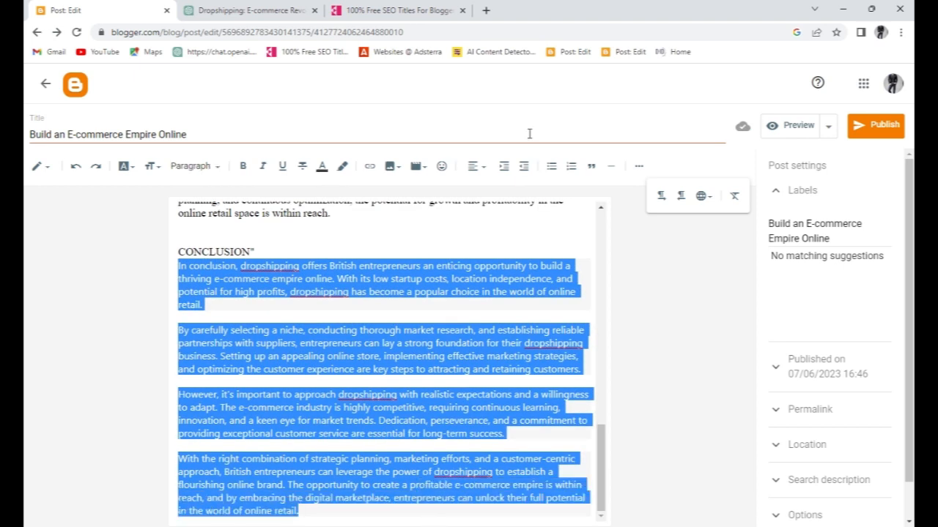
pyautogui.click(737, 205)
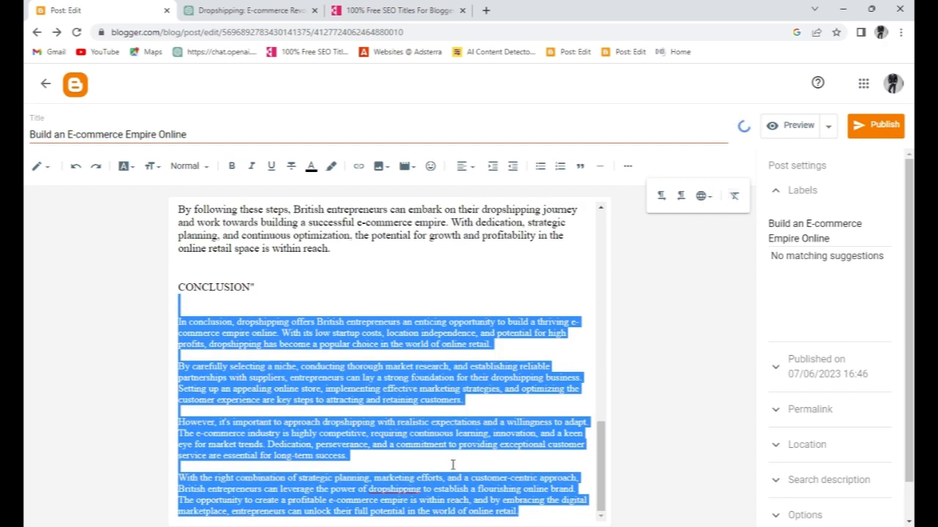
pyautogui.click(438, 432)
# - Add a blank line beneath the INTRODUCTION heading at the start of the post
pyautogui.scroll(5, 448, 377)
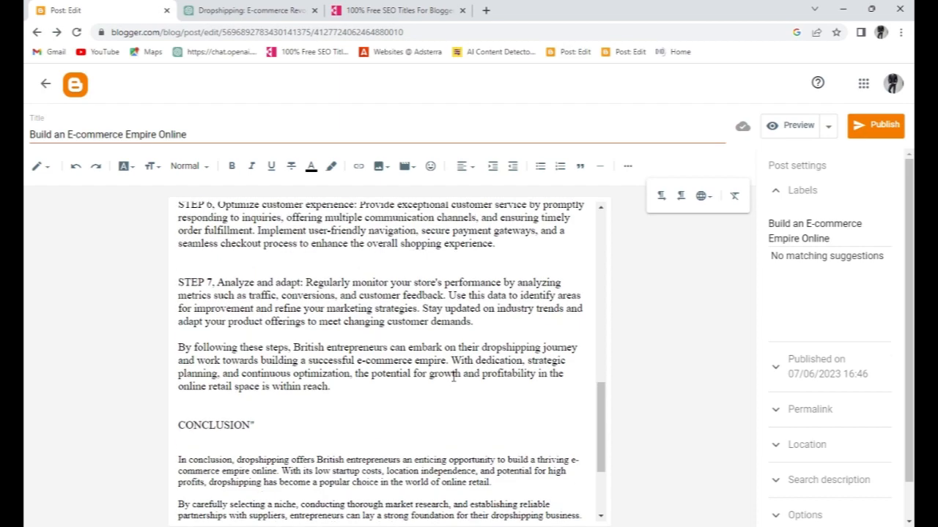
pyautogui.scroll(7, 457, 360)
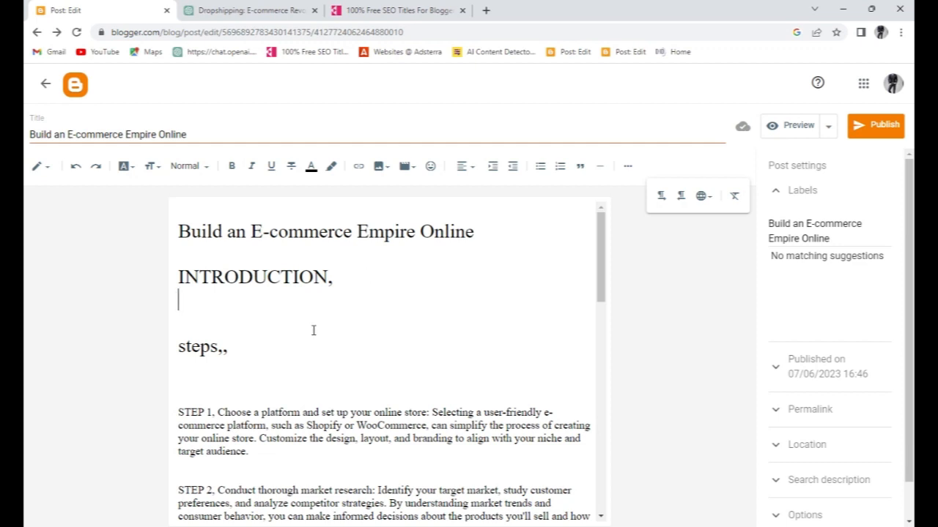
pyautogui.press('Return')
pyautogui.click(379, 166)
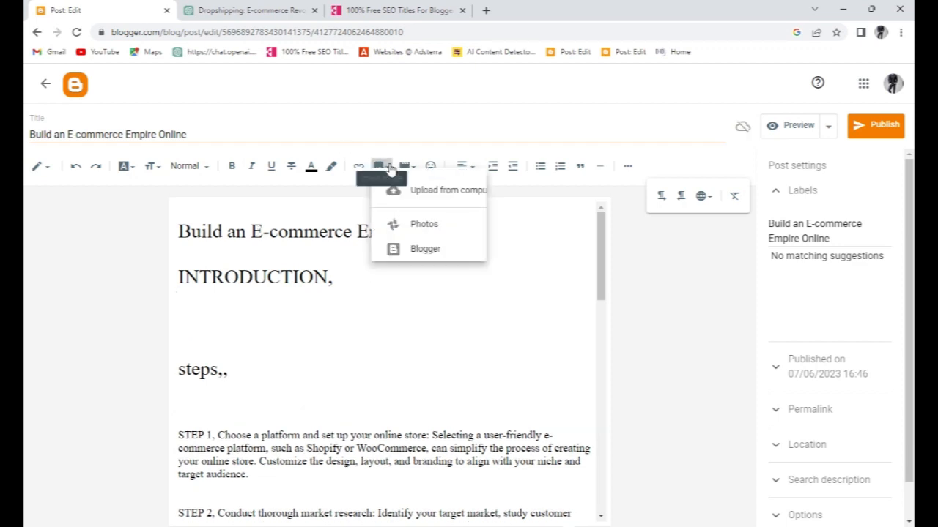
pyautogui.click(481, 195)
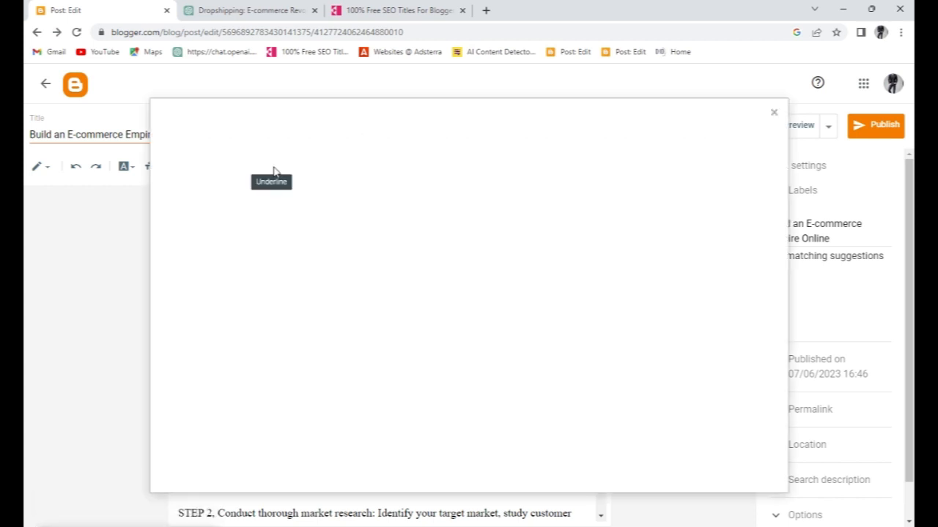
pyautogui.click(201, 187)
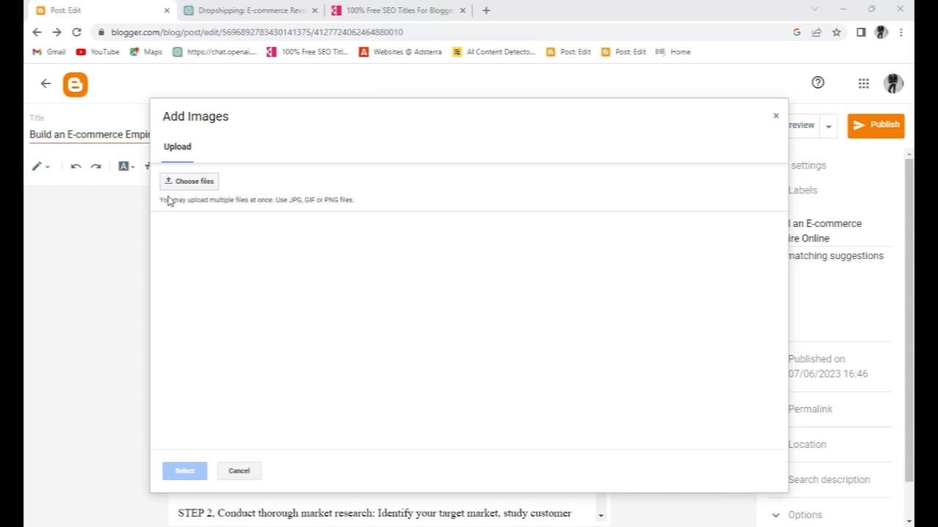
pyautogui.doubleClick(356, 279)
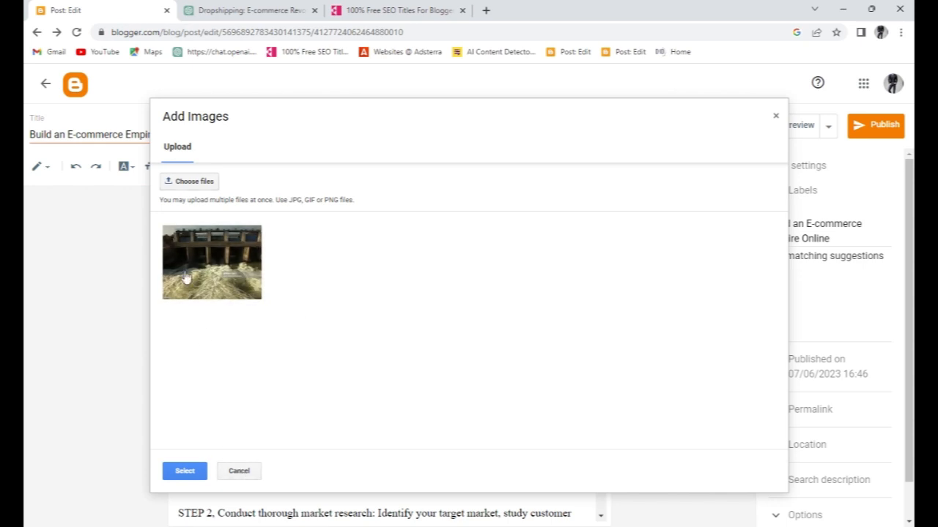
pyautogui.click(238, 471)
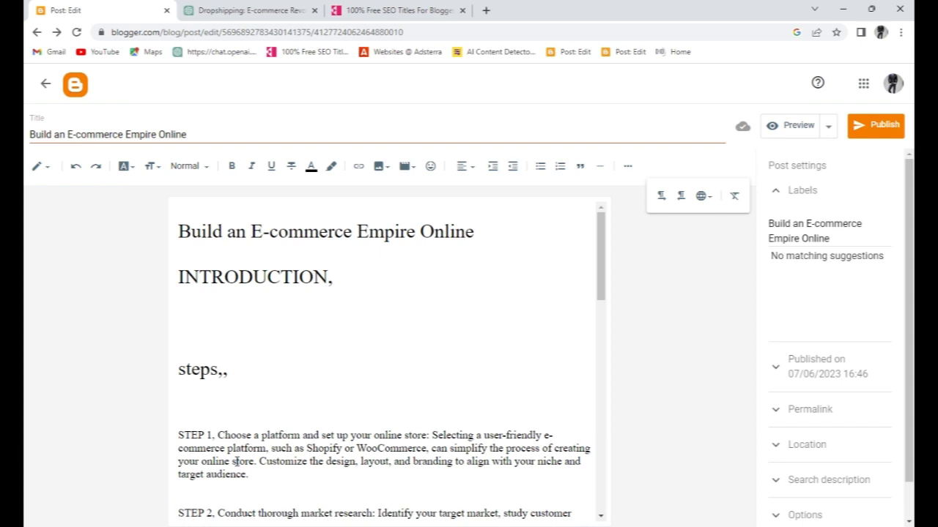
pyautogui.click(380, 167)
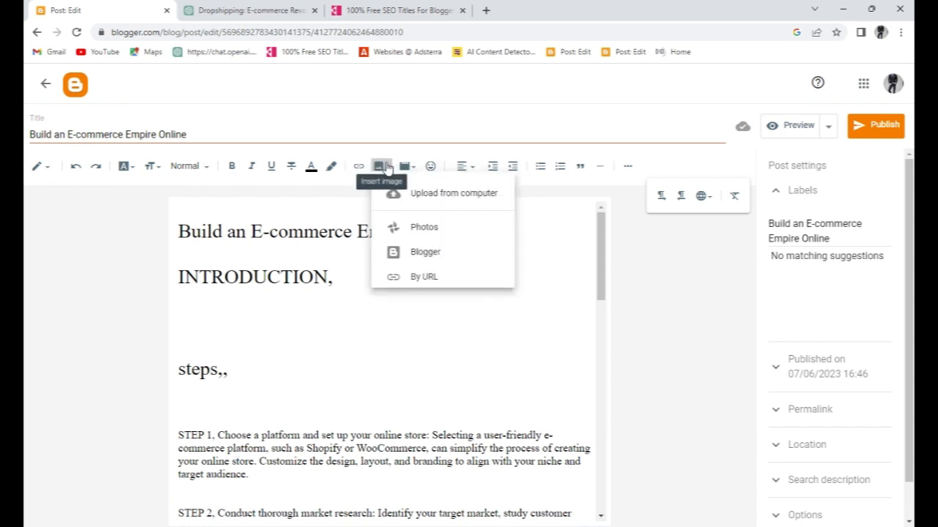
pyautogui.click(440, 199)
pyautogui.click(194, 183)
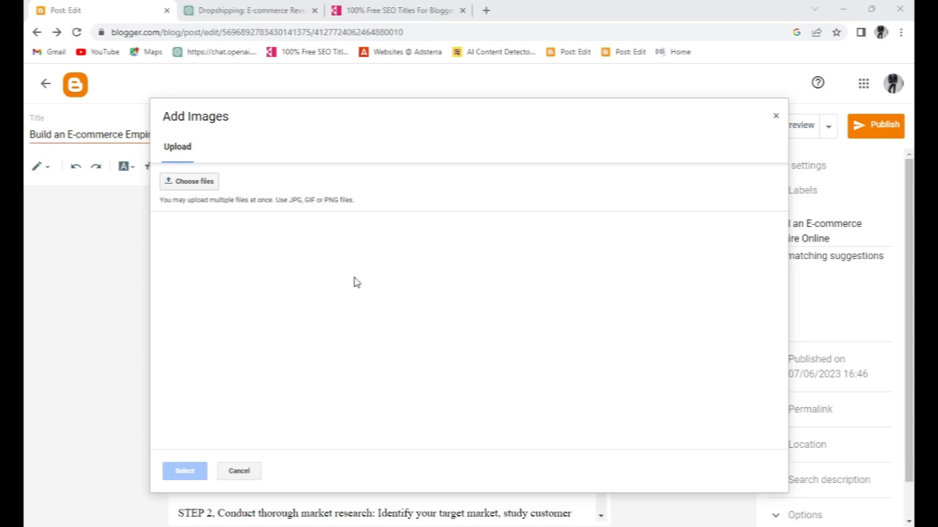
pyautogui.press('Return')
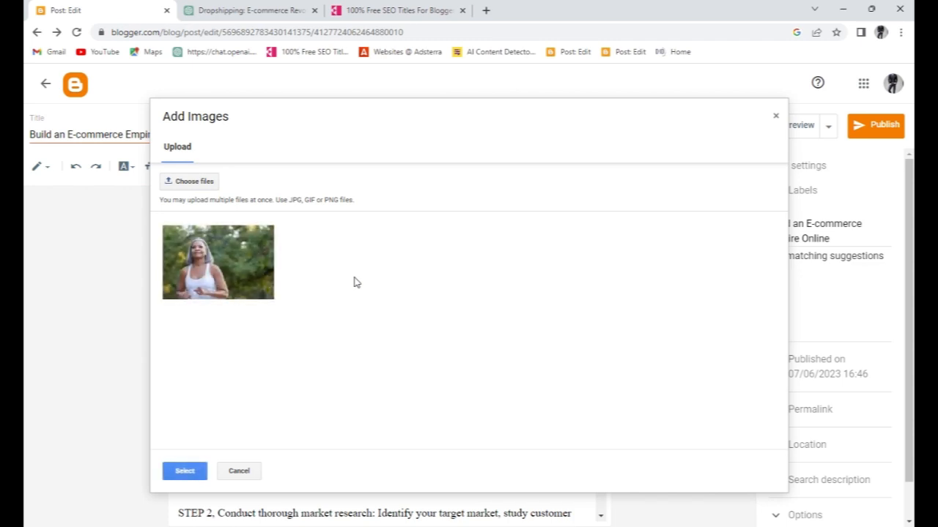
pyautogui.click(242, 473)
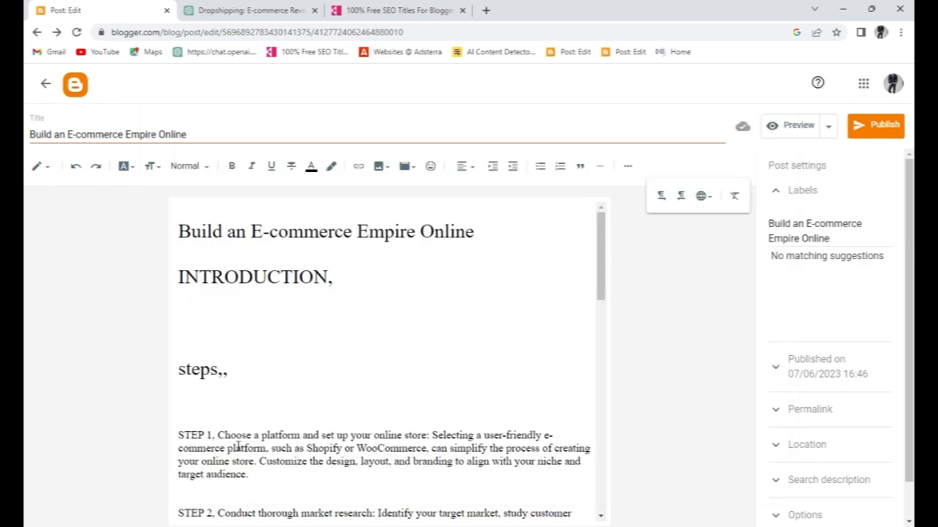
# - Upload earningg.jpg from the computer, insert it beneath the INTRODUCTION heading and widen it to about 451 px
pyautogui.click(381, 167)
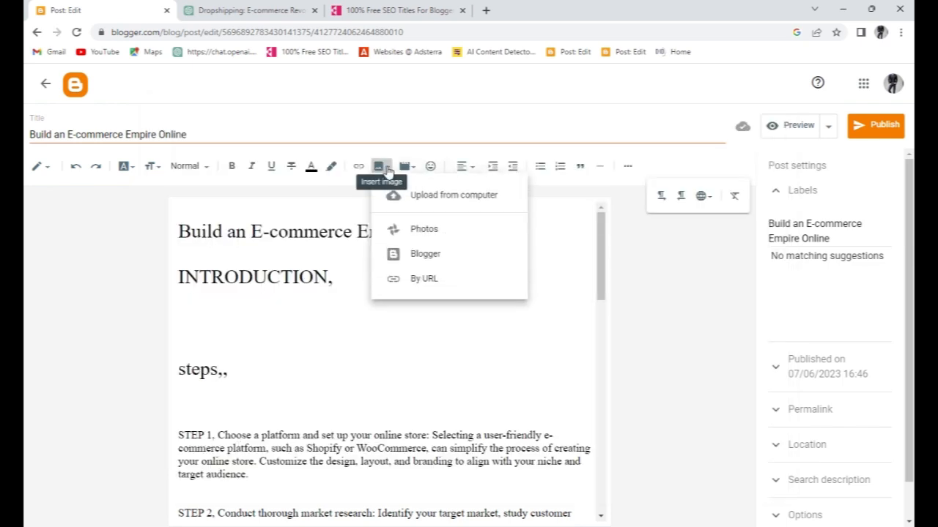
pyautogui.click(444, 196)
pyautogui.click(201, 182)
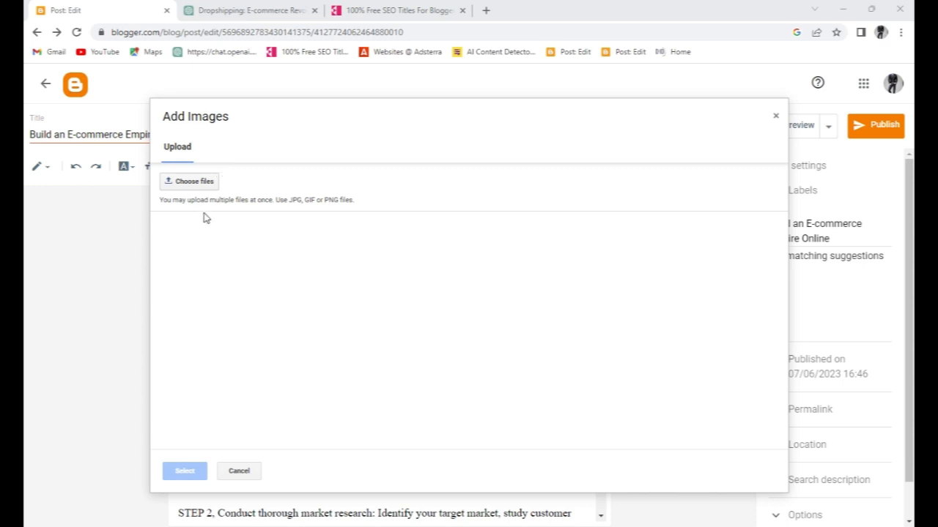
pyautogui.doubleClick(362, 280)
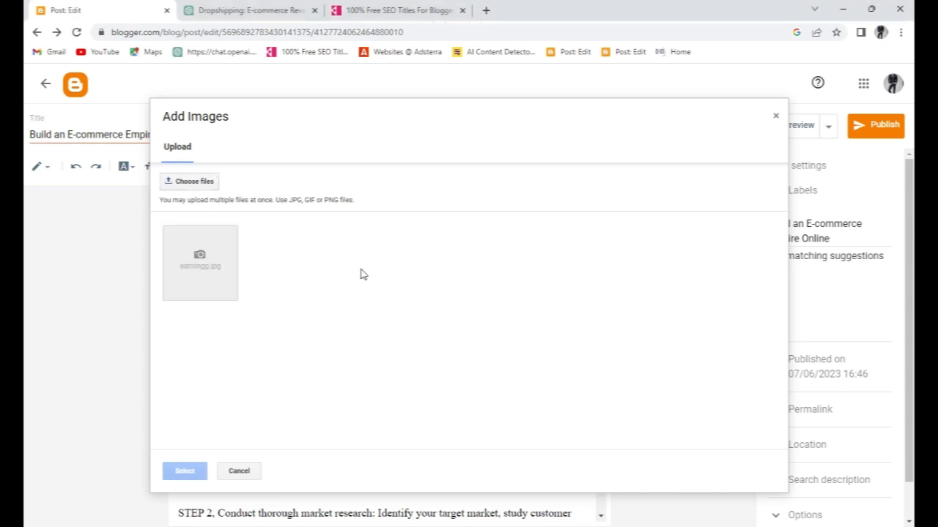
pyautogui.click(185, 471)
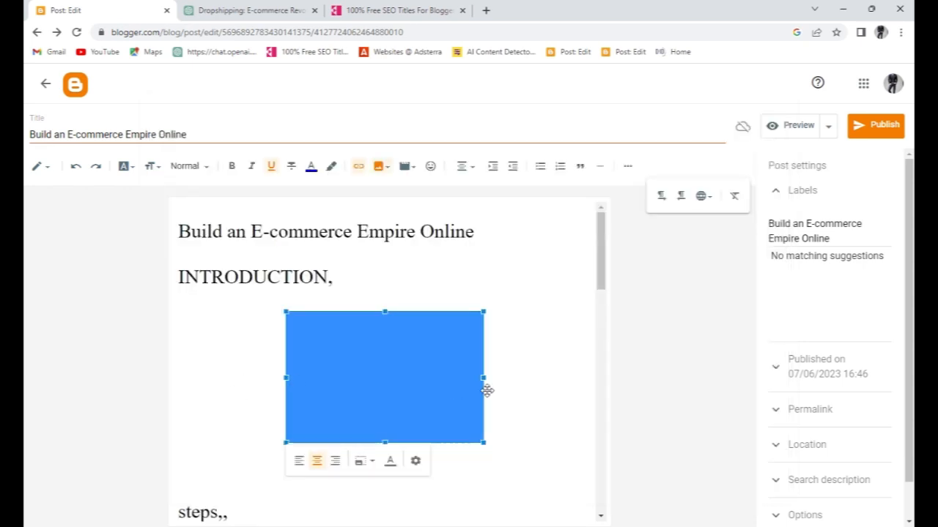
pyautogui.moveTo(521, 369); pyautogui.dragTo(571, 364)
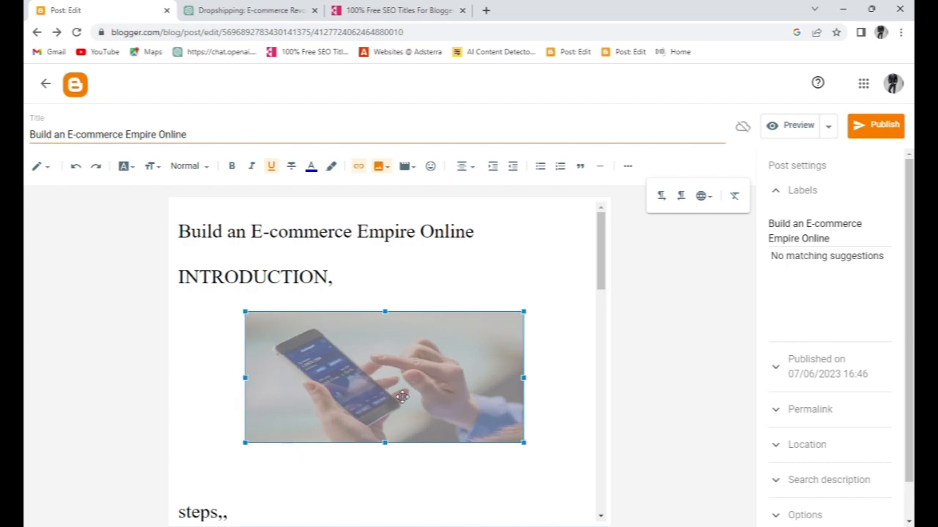
pyautogui.click(500, 479)
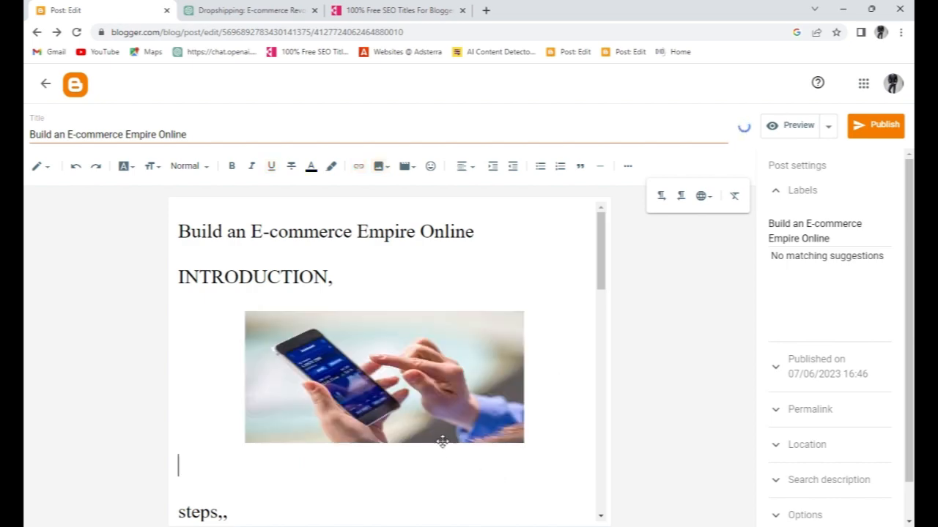
# - Review the post through to its conclusion and switch the editor to HTML view
pyautogui.scroll(-2, 439, 439)
pyautogui.scroll(-15, 395, 369)
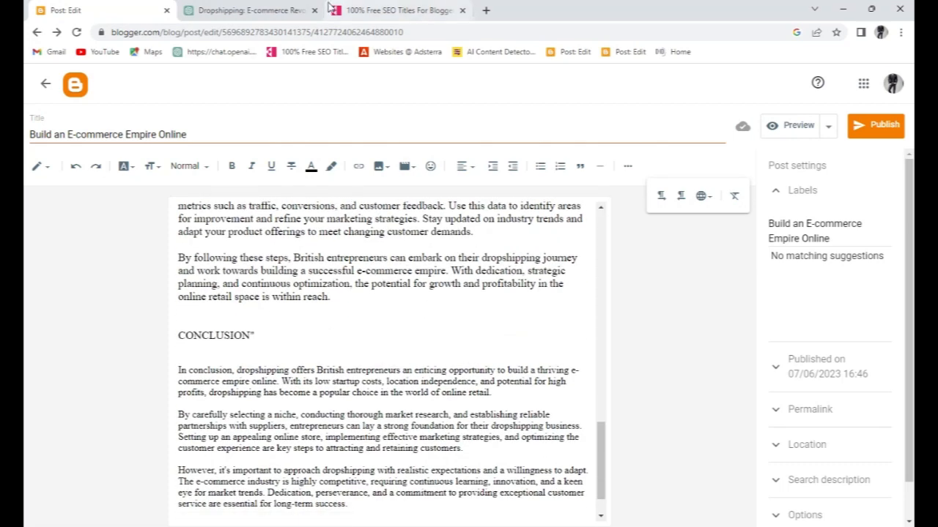
pyautogui.scroll(-1, 366, 335)
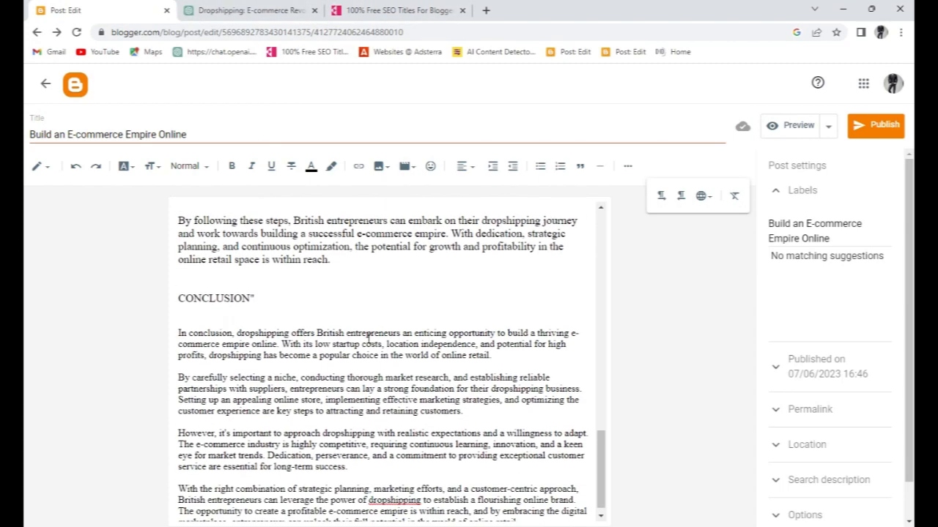
pyautogui.scroll(1, 378, 339)
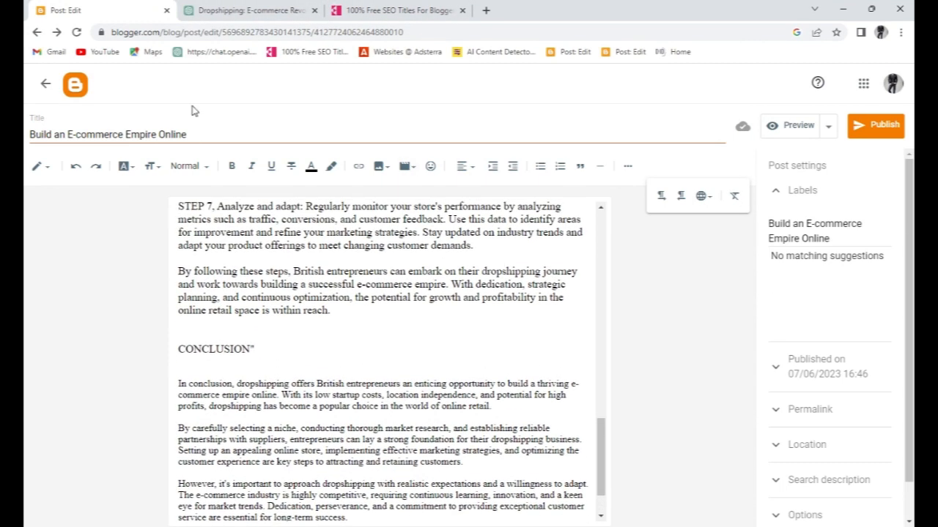
pyautogui.click(54, 168)
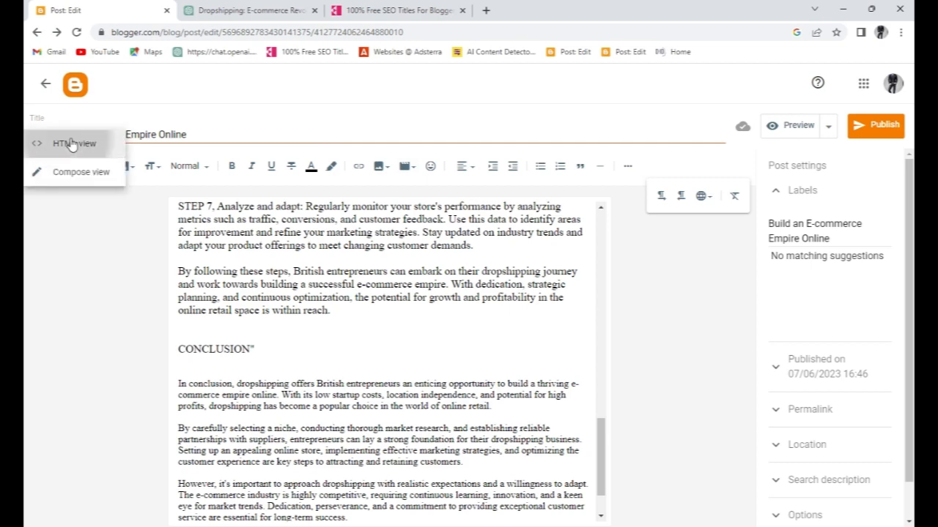
pyautogui.click(73, 145)
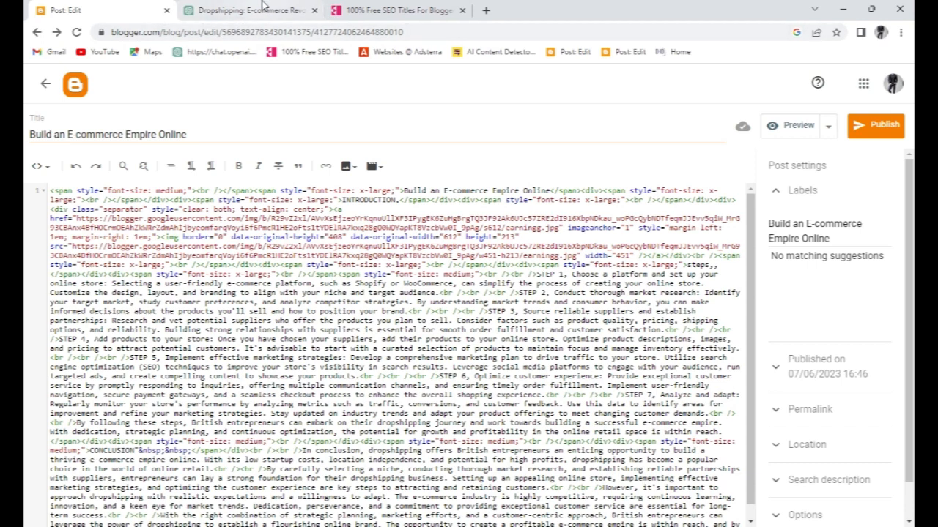
# - Search Google for "blogger,com" in a new browser tab, open Blogger and go to the blog's Layout page
pyautogui.click(488, 10)
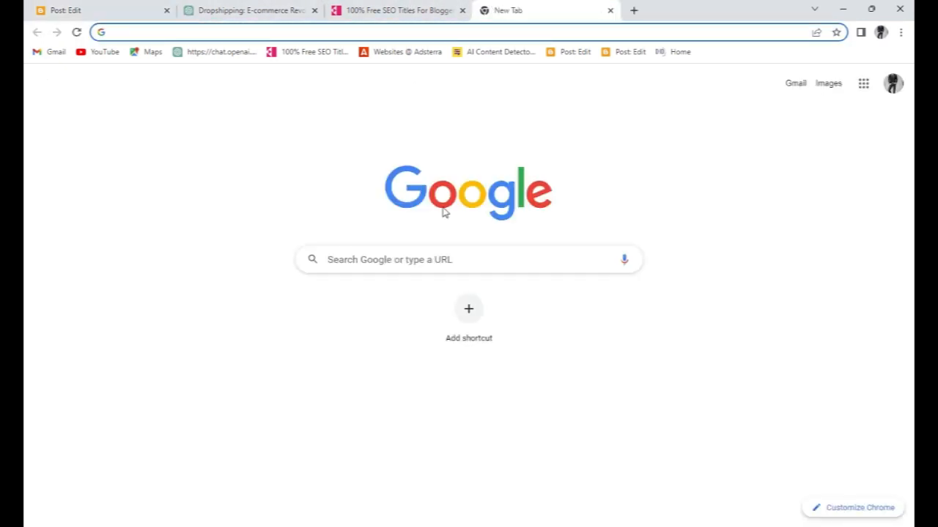
pyautogui.click(473, 259)
pyautogui.click(423, 290)
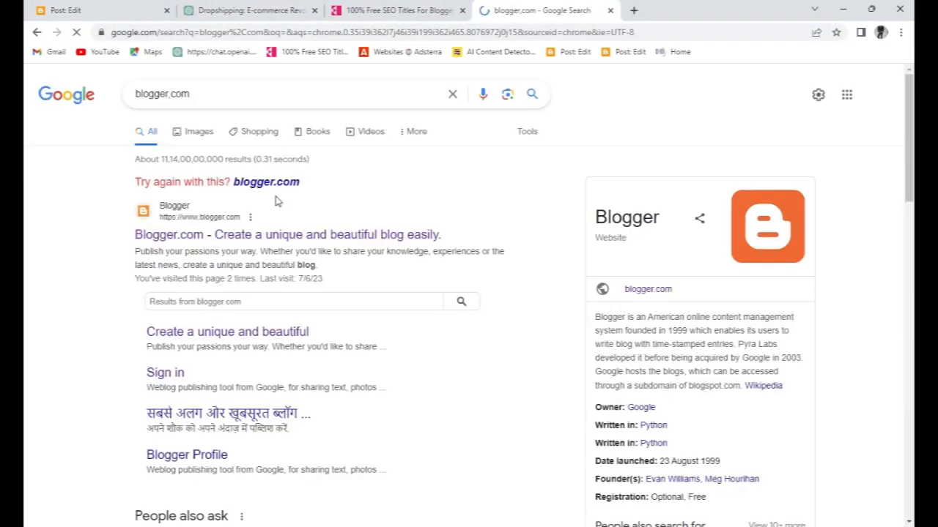
pyautogui.click(300, 236)
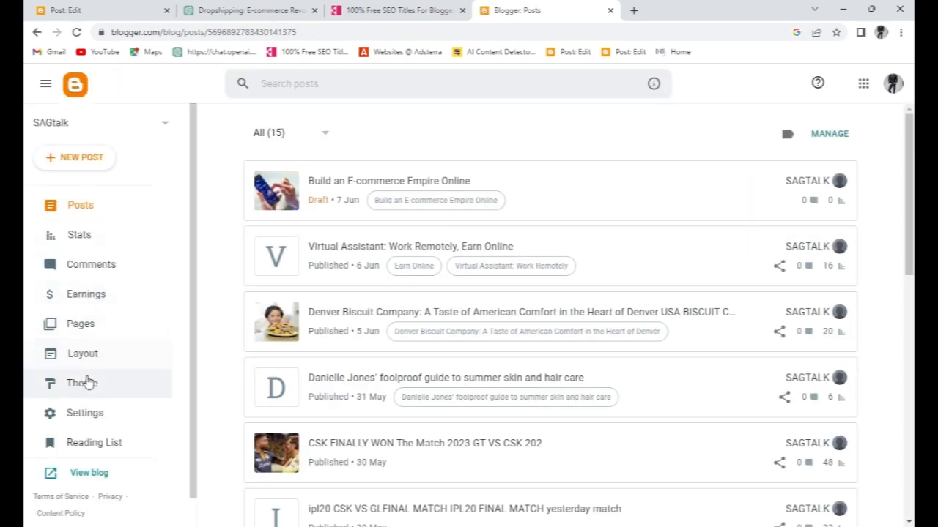
pyautogui.click(107, 353)
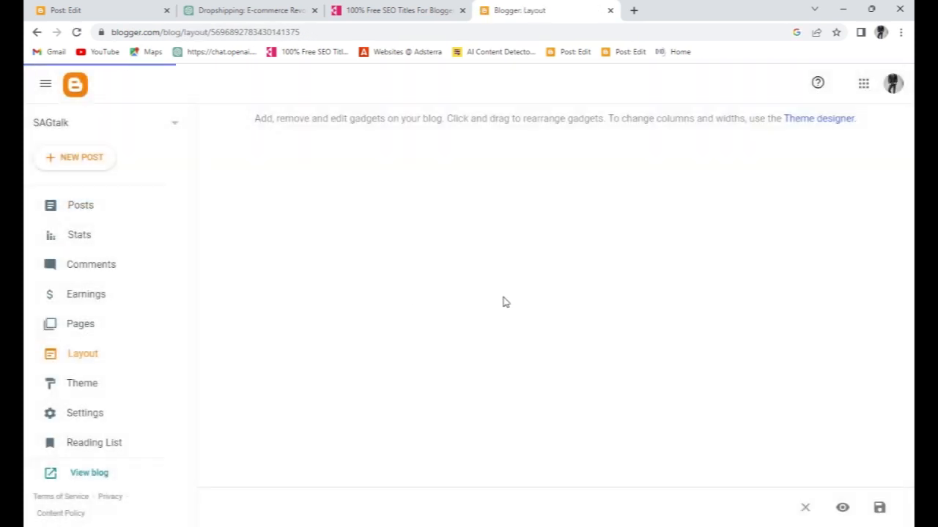
# - Open the Ads gadget under Ads Placement for editing and copy its entire ad script
pyautogui.scroll(-4, 315, 242)
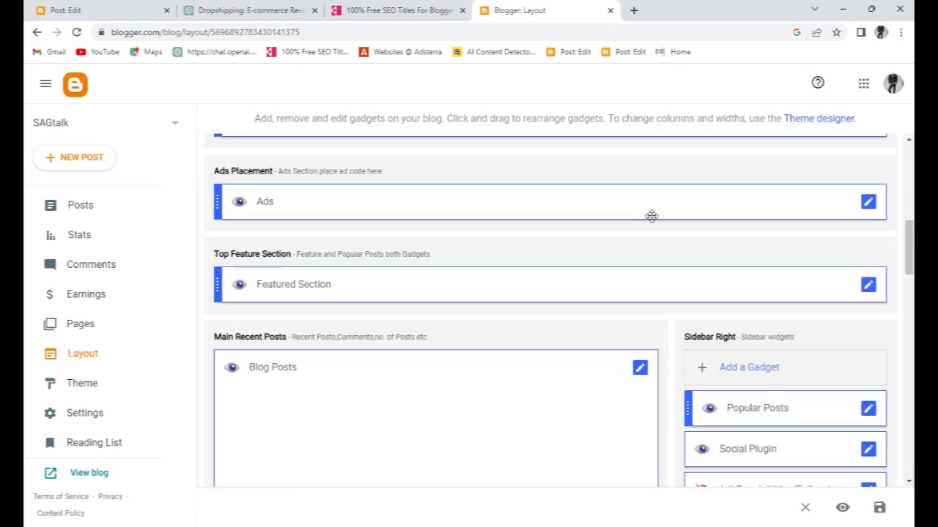
pyautogui.click(871, 205)
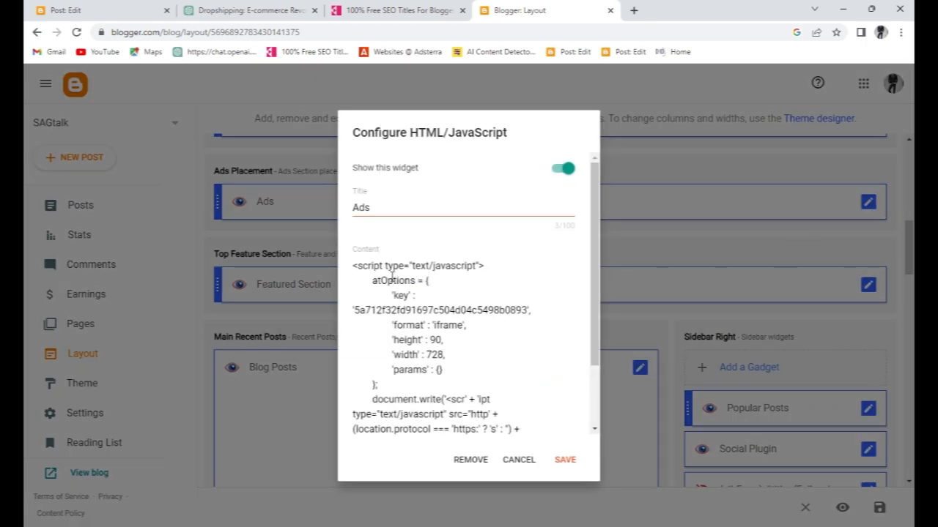
pyautogui.scroll(-2, 465, 295)
pyautogui.moveTo(402, 414); pyautogui.dragTo(350, 235)
pyautogui.hotkey('ctrl', 'c')
pyautogui.scroll(1, 350, 185)
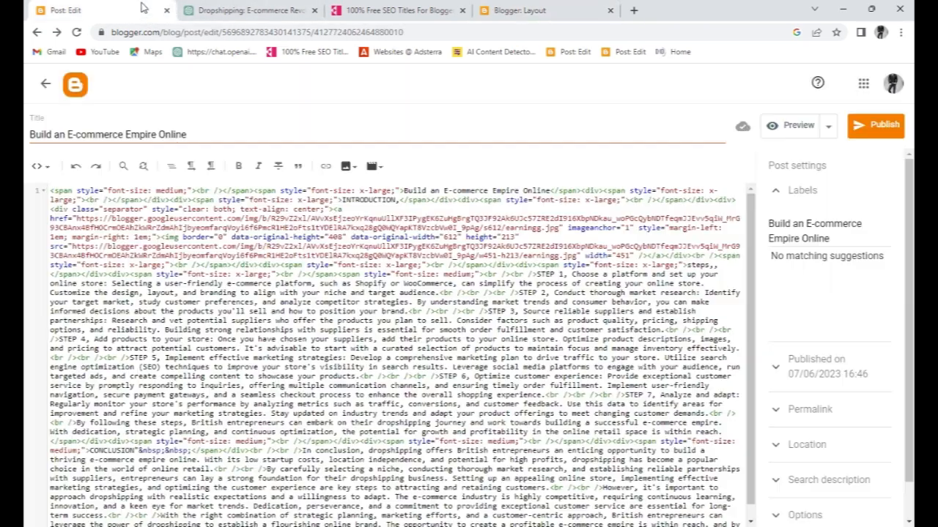
# - Switch back to the post's HTML, add blank lines above the first line and paste the ad script there
pyautogui.click(145, 10)
pyautogui.press('Return')
pyautogui.press('Return')
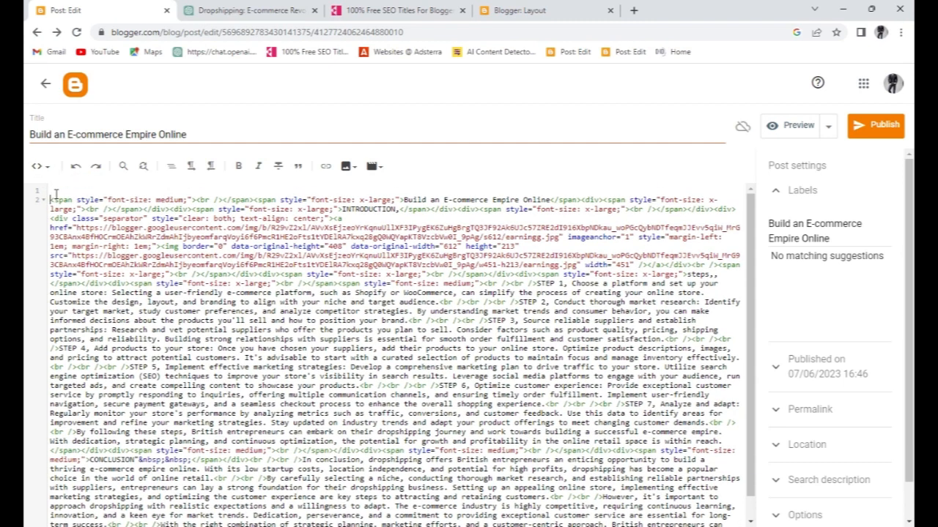
pyautogui.click(55, 193)
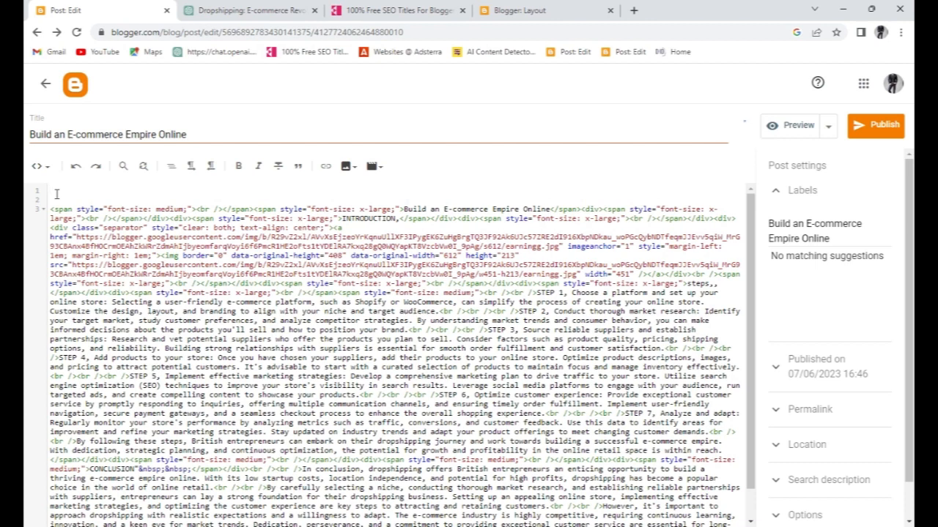
pyautogui.hotkey('ctrl', 'v')
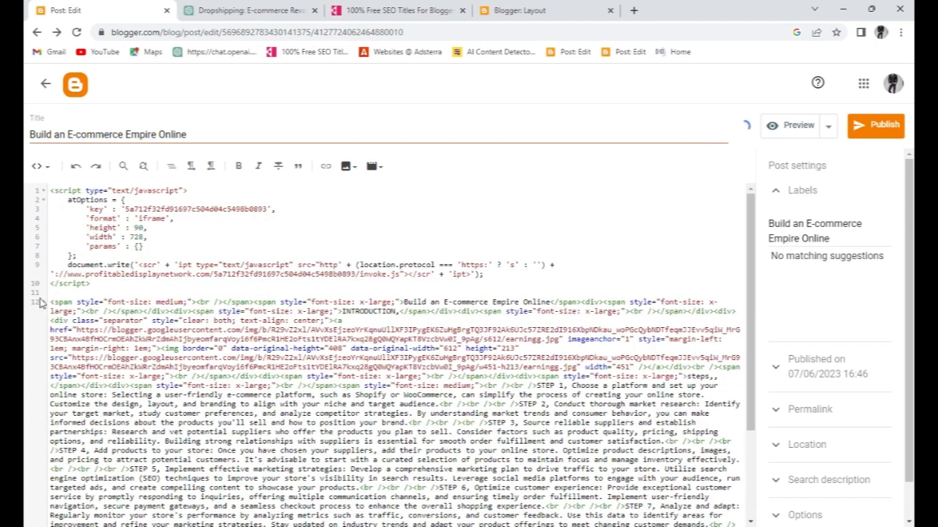
# - Paste a second copy of the ad script below the first, separated by blank lines, and preview the post
pyautogui.press('Return')
pyautogui.press('Return')
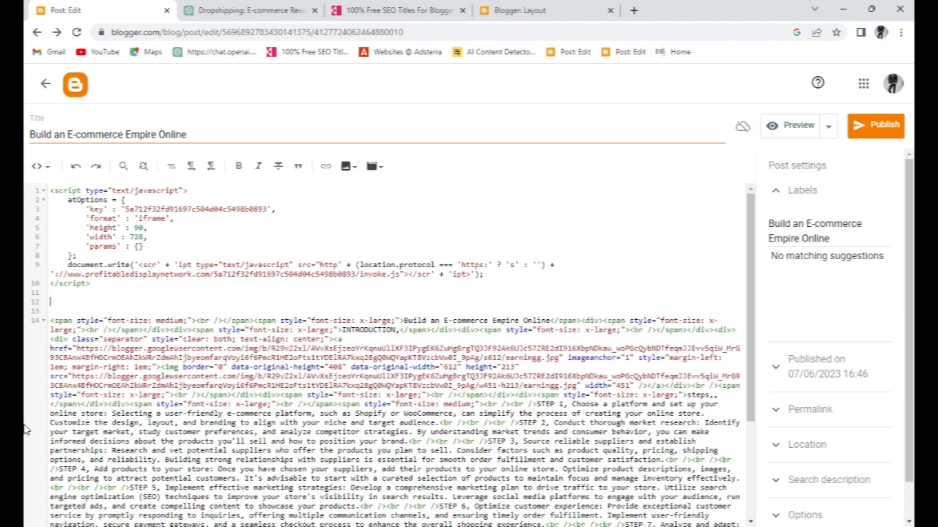
pyautogui.click(57, 313)
pyautogui.hotkey('ctrl', 'v')
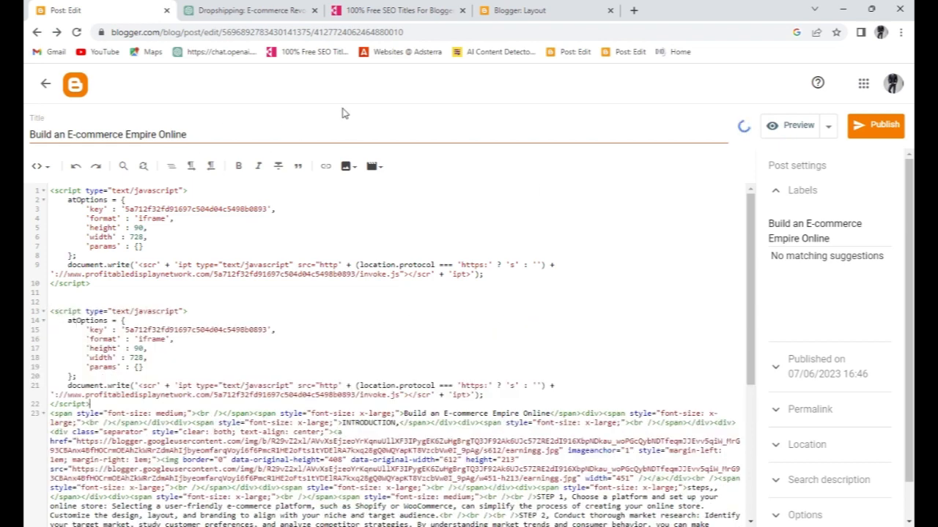
pyautogui.click(791, 126)
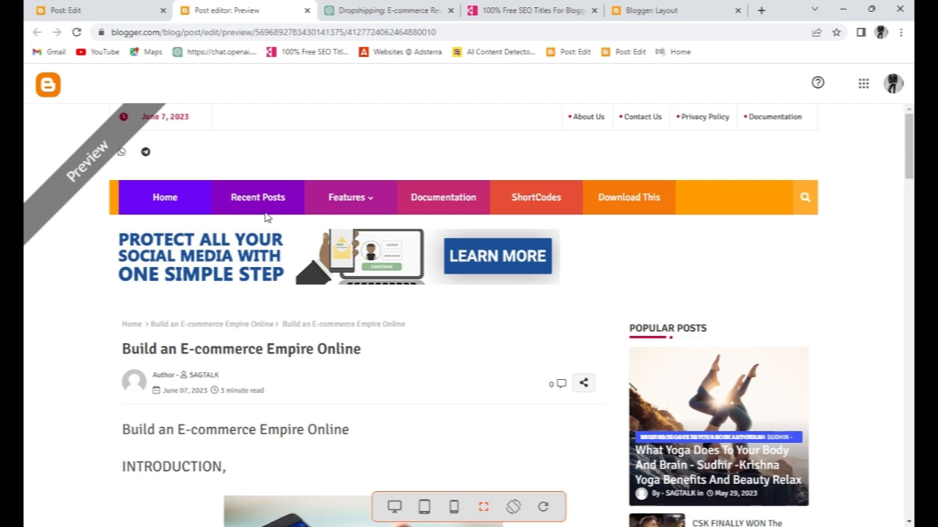
# - Review the post preview from the introduction through the steps and conclusion, checking the image and ad placement
pyautogui.scroll(-2, 396, 321)
pyautogui.scroll(-5, 368, 308)
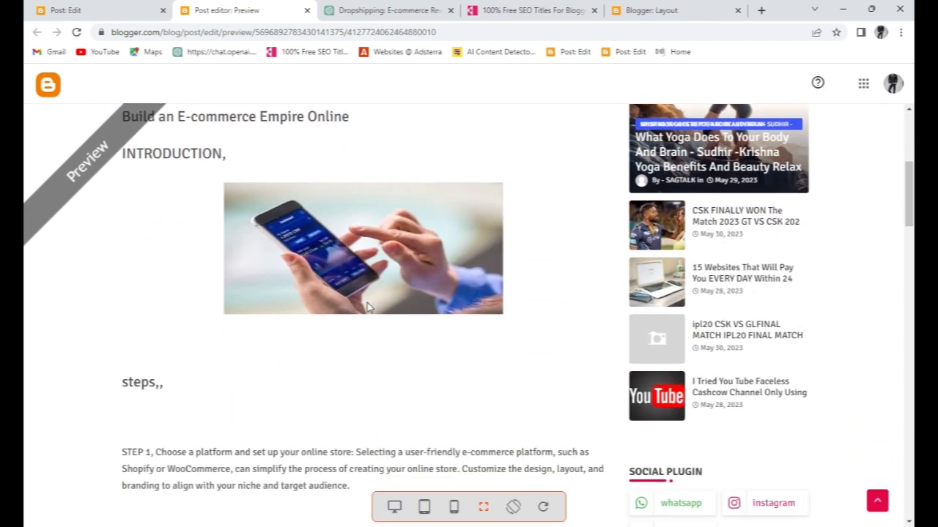
pyautogui.scroll(-10, 368, 308)
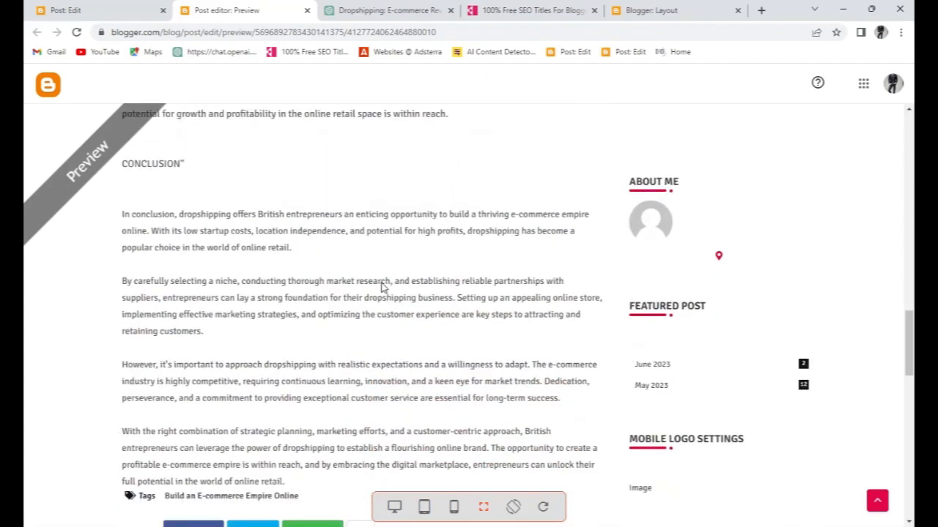
pyautogui.scroll(-7, 385, 285)
pyautogui.scroll(-3, 384, 285)
pyautogui.scroll(15, 385, 276)
pyautogui.scroll(8, 444, 250)
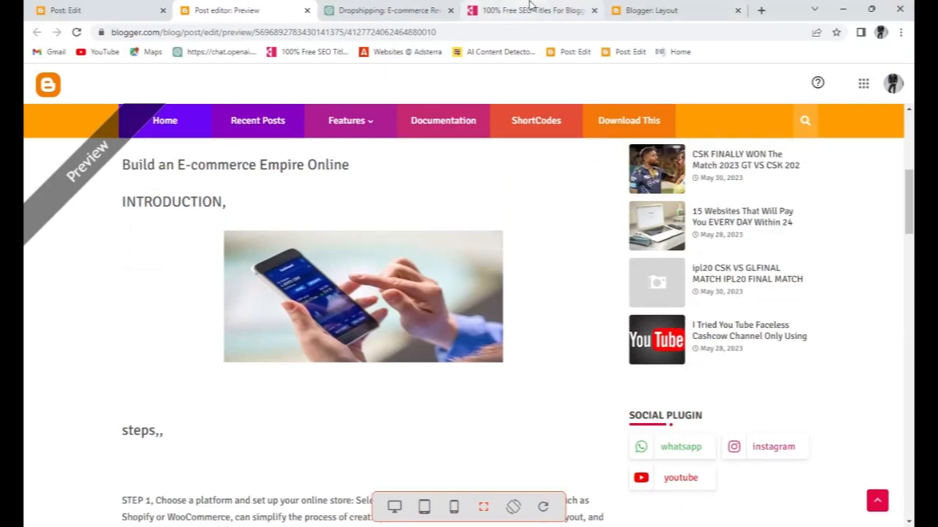
# - Return to the post editor and publish the "Build an E-commerce Empire Online" post to the blog
pyautogui.click(103, 12)
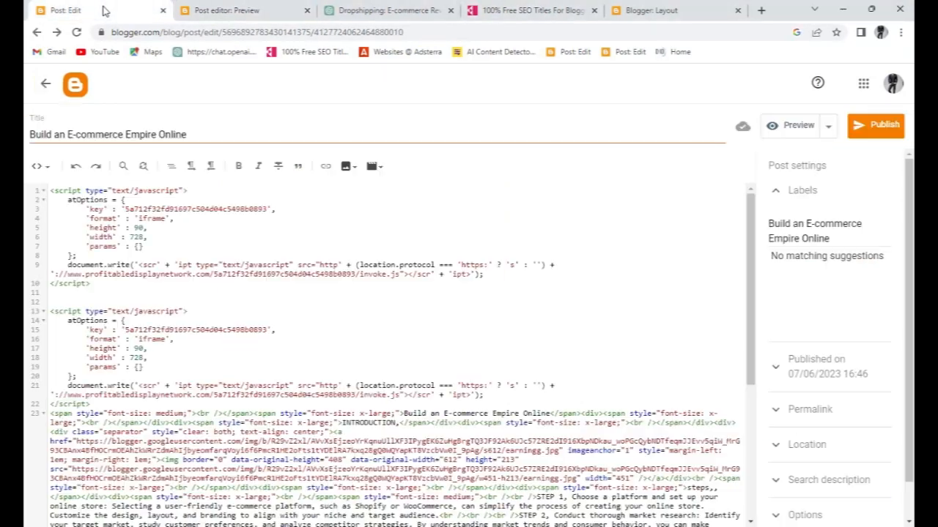
pyautogui.click(884, 128)
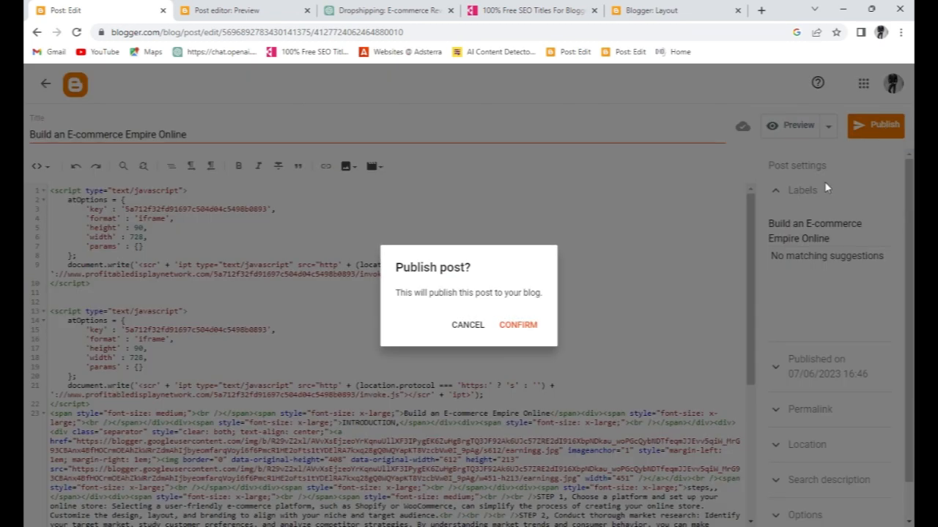
pyautogui.click(538, 332)
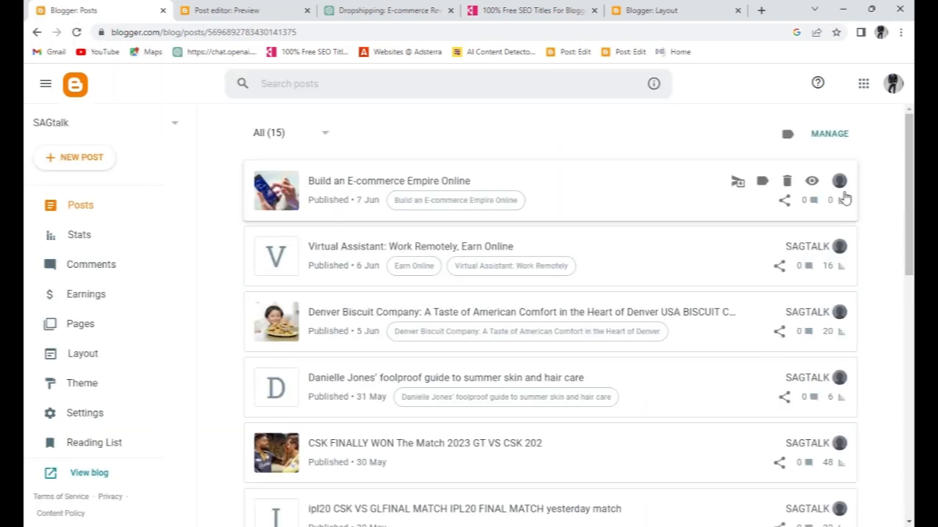
# - View the published "Build an E-commerce Empire Online" post on the live blog and look over its upper content
pyautogui.click(814, 181)
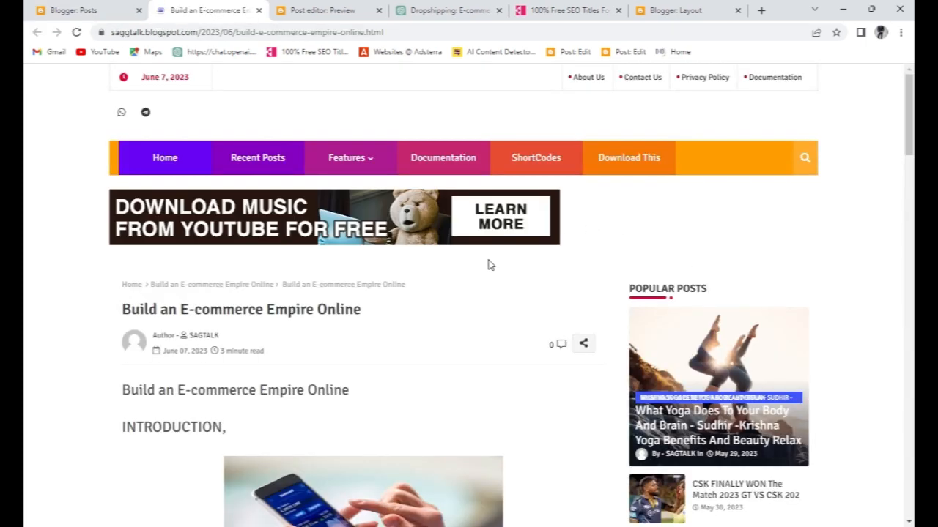
pyautogui.scroll(-7, 490, 265)
pyautogui.scroll(-4, 491, 265)
pyautogui.scroll(6, 500, 261)
pyautogui.scroll(5, 500, 261)
# - Reload the live post, examine its ad banner, body and footer, and return to the Blogger posts list
pyautogui.click(77, 33)
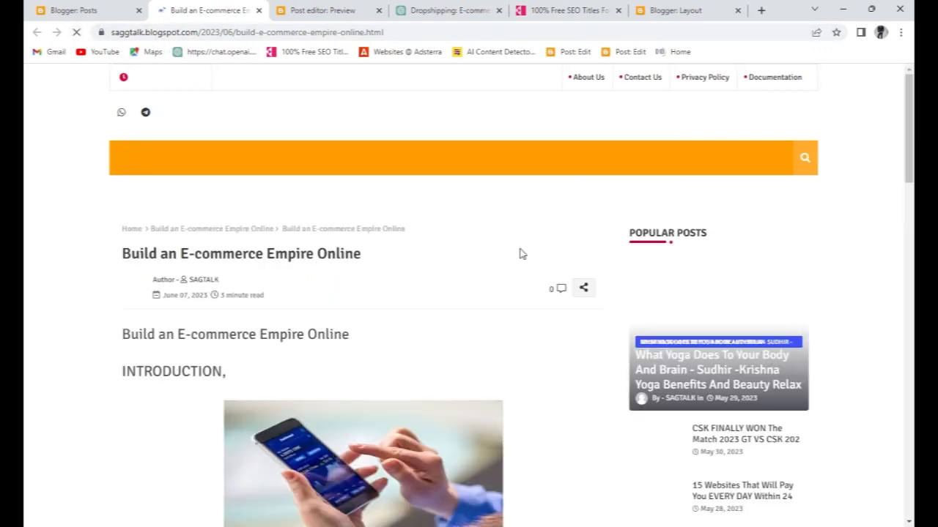
pyautogui.scroll(-10, 498, 289)
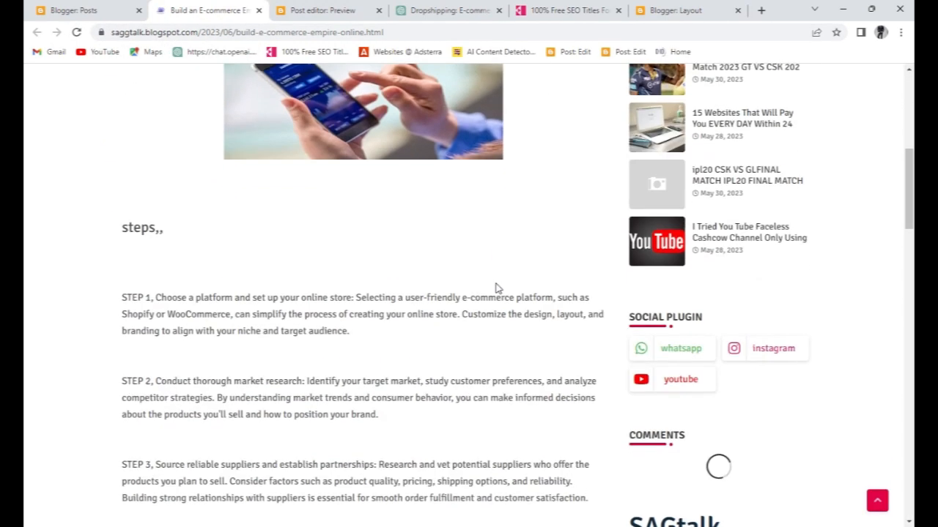
pyautogui.scroll(-15, 497, 289)
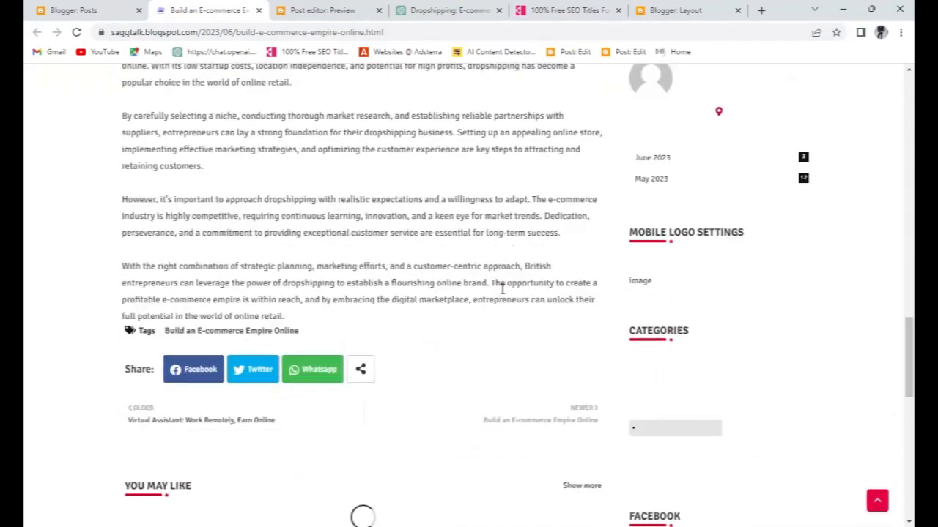
pyautogui.scroll(-2, 501, 289)
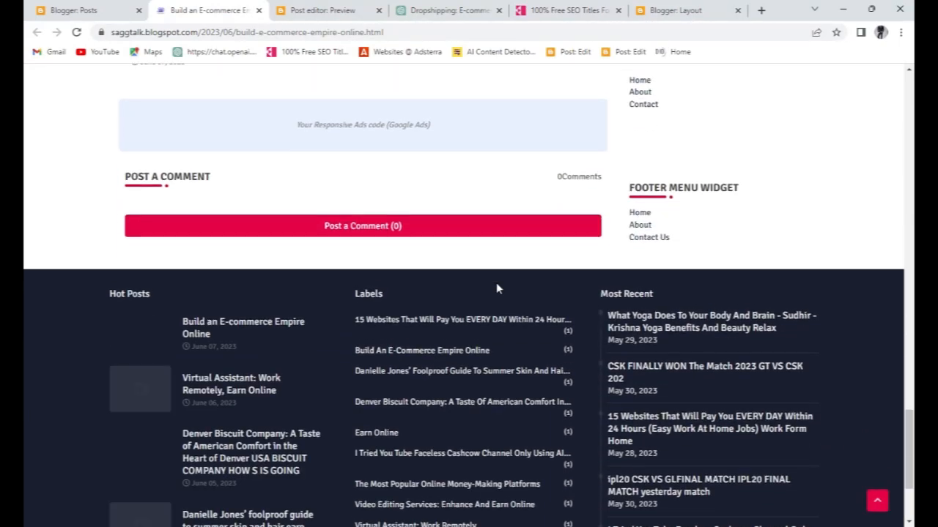
pyautogui.scroll(2, 501, 289)
pyautogui.scroll(4, 500, 289)
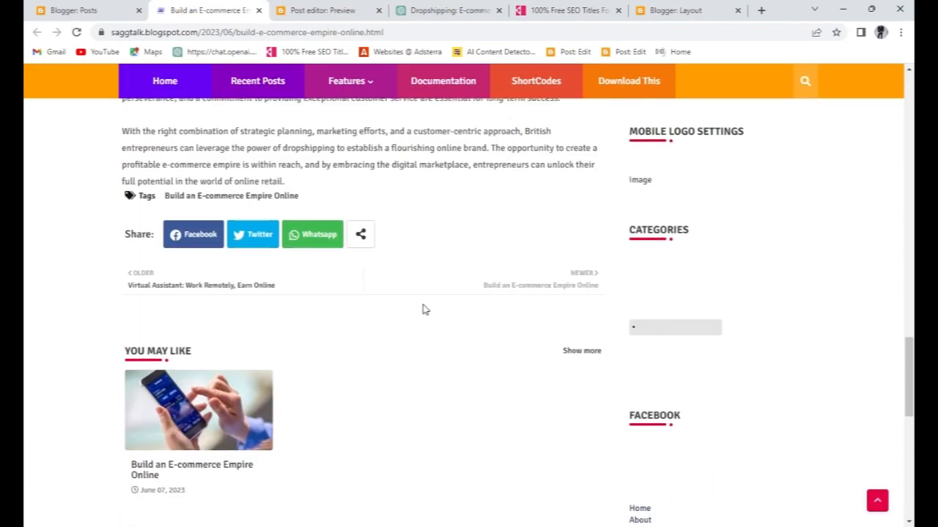
pyautogui.scroll(-1, 266, 366)
pyautogui.scroll(-7, 300, 350)
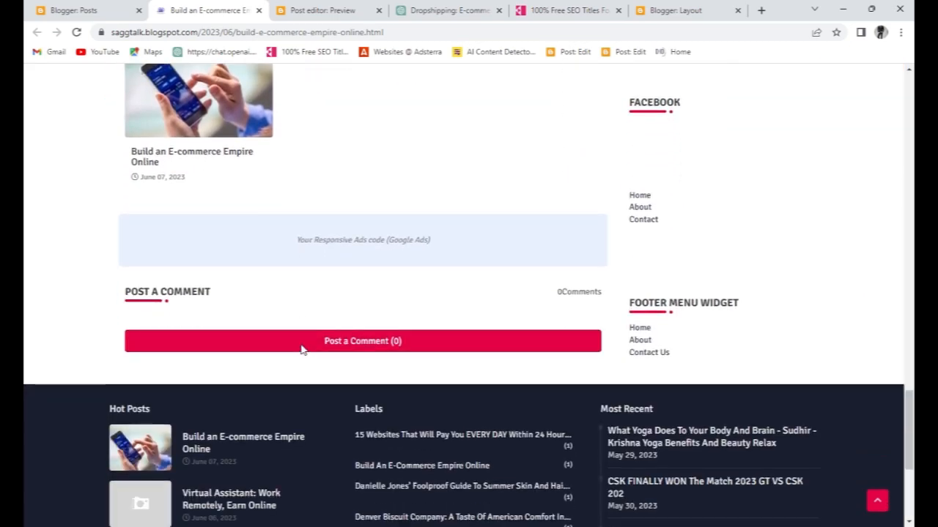
pyautogui.scroll(20, 400, 296)
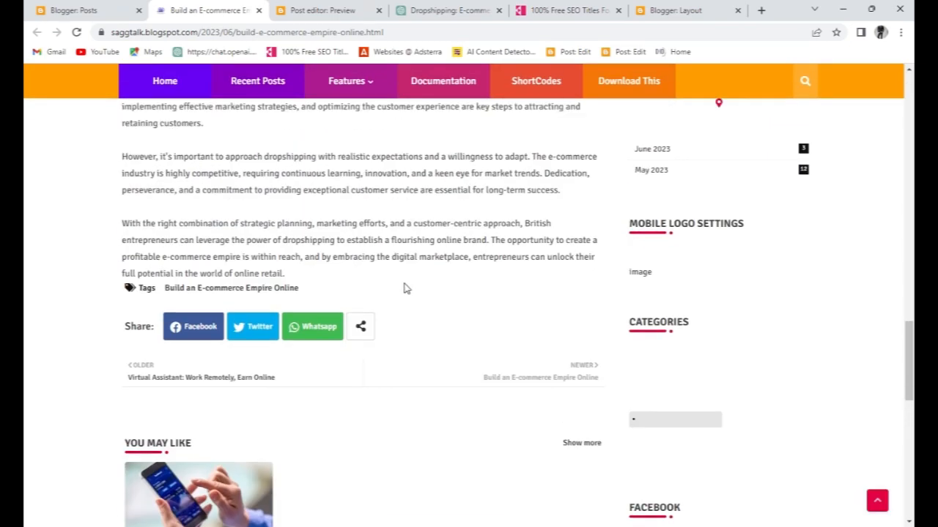
pyautogui.scroll(10, 434, 266)
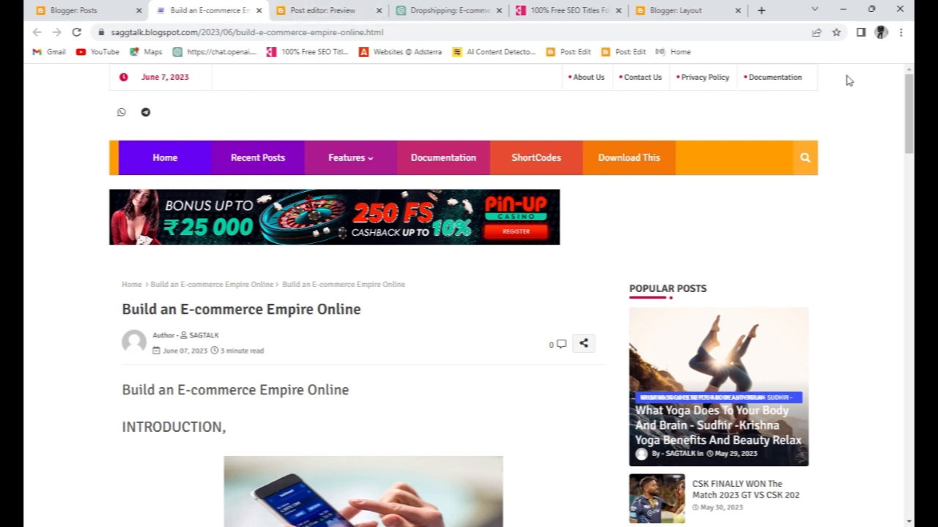
pyautogui.click(100, 9)
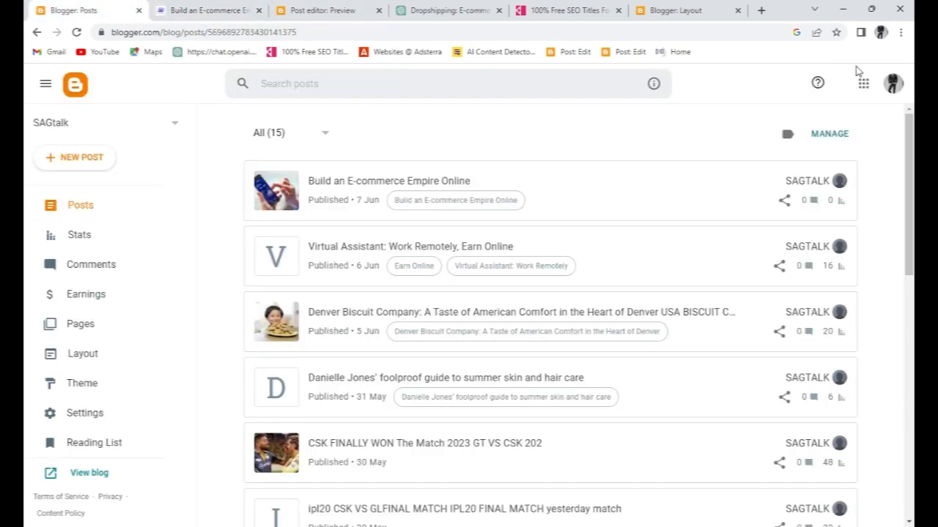